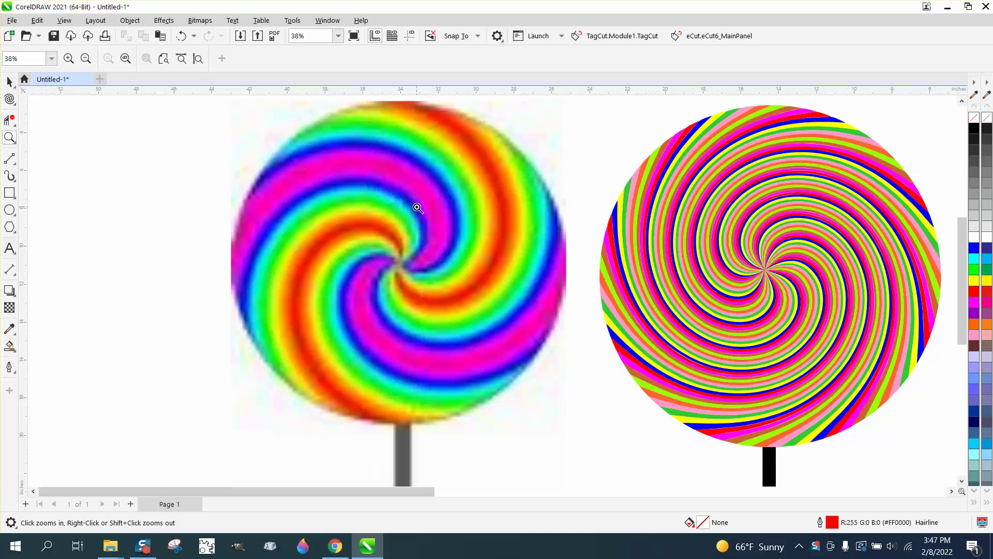
Draw a circle about 16.1 inches in diameter at the centre of the blank page
{"action": "scroll", "coordinate": [418, 207], "scroll_direction": "down", "scroll_amount": 3}
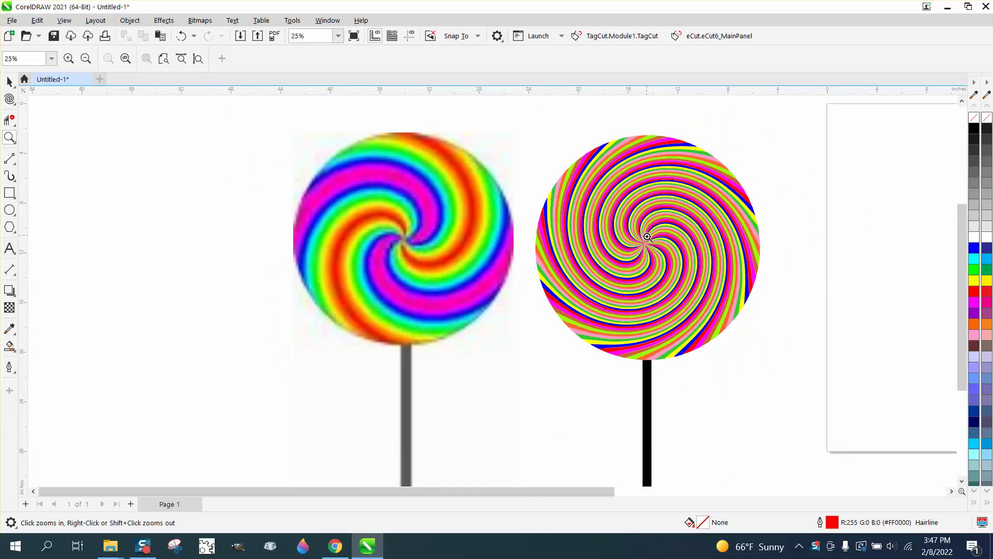
{"action": "left_click_drag", "start_coordinate": [546, 148], "coordinate": [756, 328]}
{"action": "scroll", "coordinate": [577, 275], "scroll_direction": "down", "scroll_amount": 4}
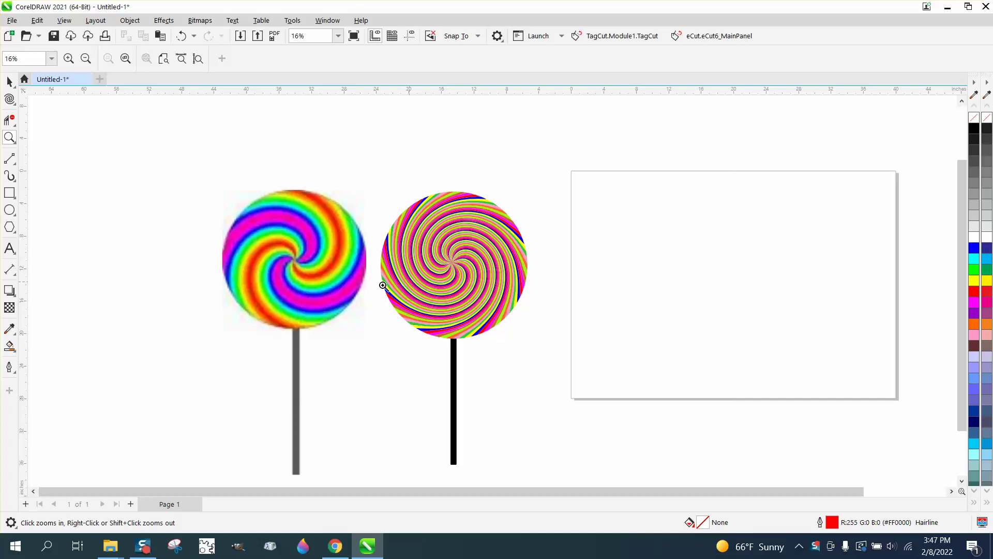
{"action": "left_click", "coordinate": [10, 210]}
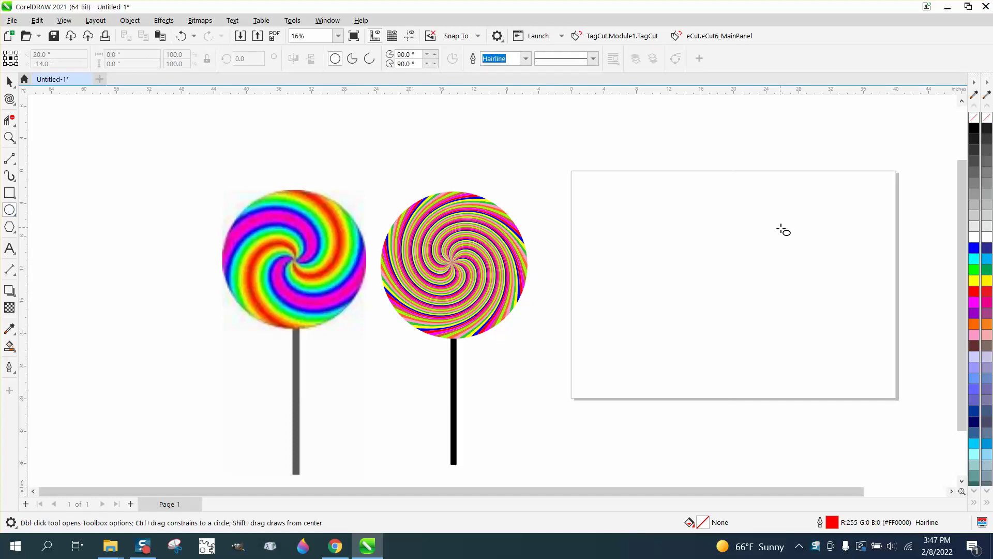
{"action": "left_click_drag", "start_coordinate": [797, 226], "coordinate": [672, 360]}
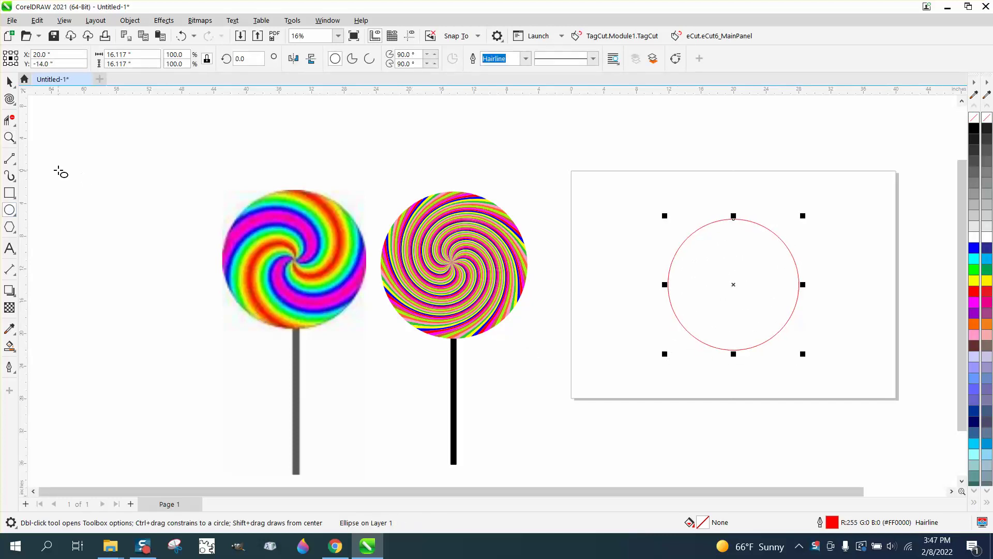
Draw a vertical straight line about 26.7 inches long and centre it on the page
{"action": "left_click", "coordinate": [10, 158]}
{"action": "left_click_drag", "start_coordinate": [178, 136], "coordinate": [175, 355]}
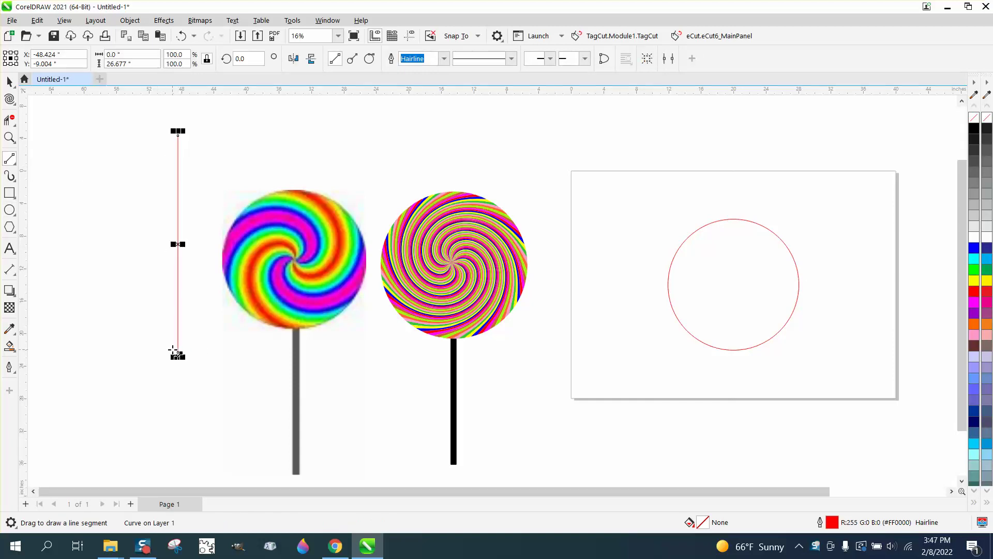
{"action": "key", "text": "p"}
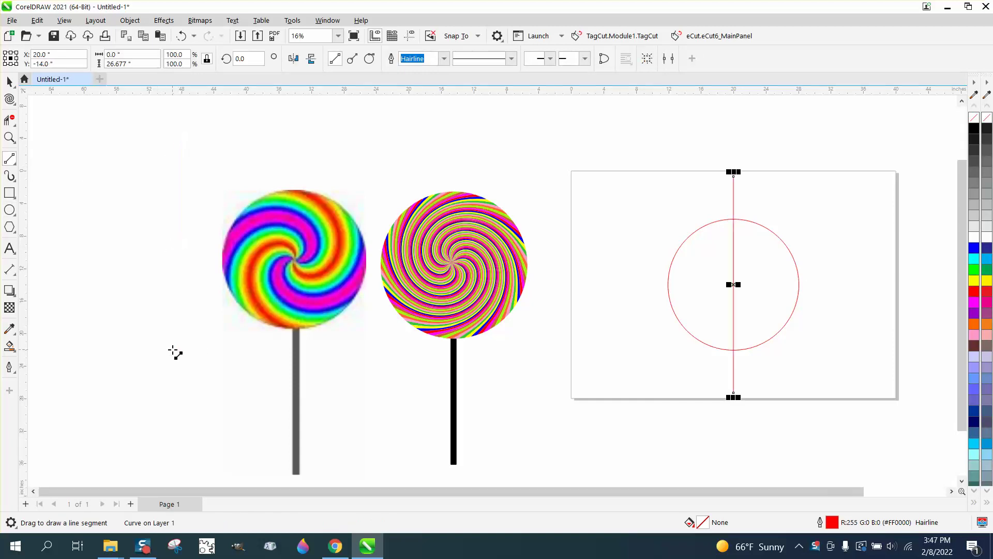
Rotate the vertical line 5 degrees about its centre
{"action": "left_click", "coordinate": [10, 81]}
{"action": "left_click", "coordinate": [100, 128]}
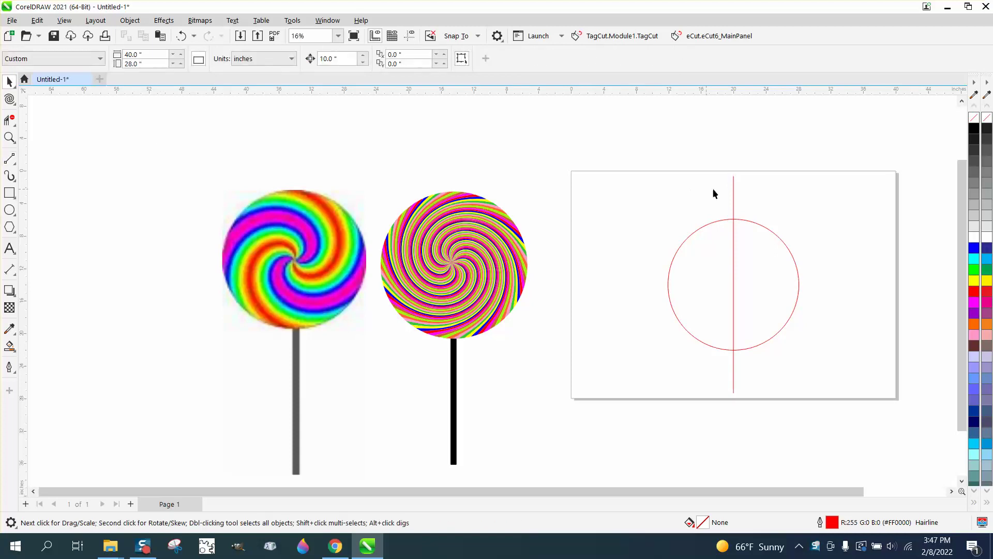
{"action": "left_click", "coordinate": [733, 195]}
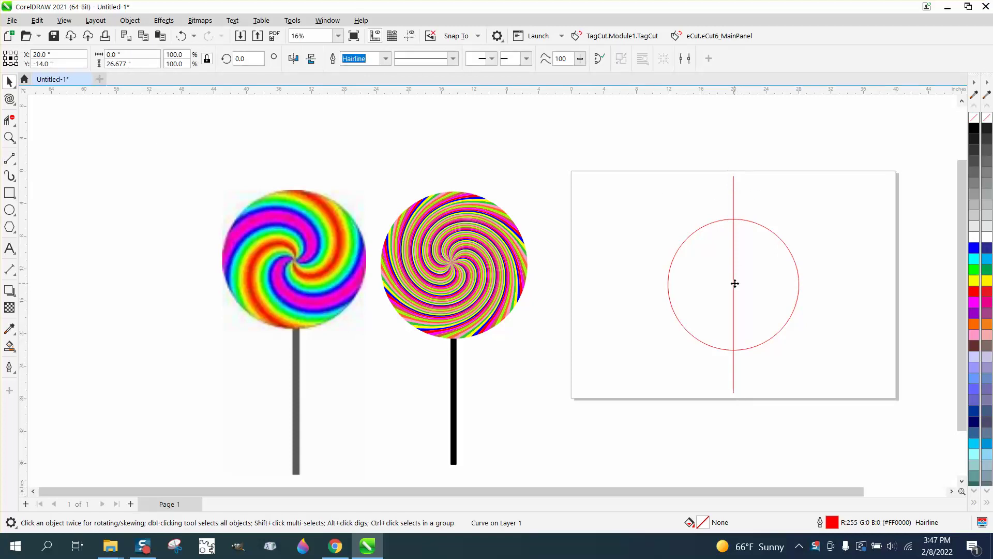
{"action": "left_click", "coordinate": [734, 284]}
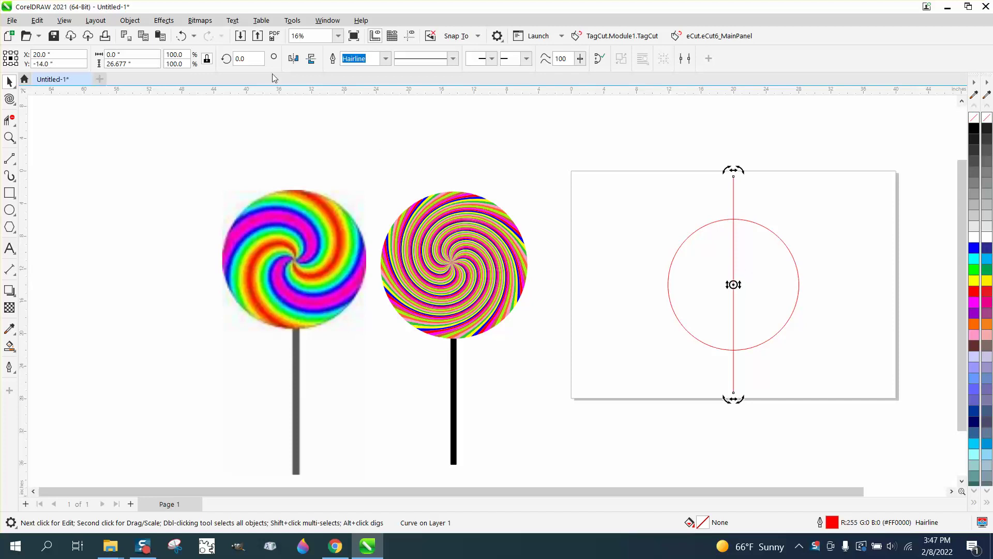
{"action": "left_click", "coordinate": [243, 59]}
{"action": "double_click", "coordinate": [233, 58]}
{"action": "type", "text": "5"}
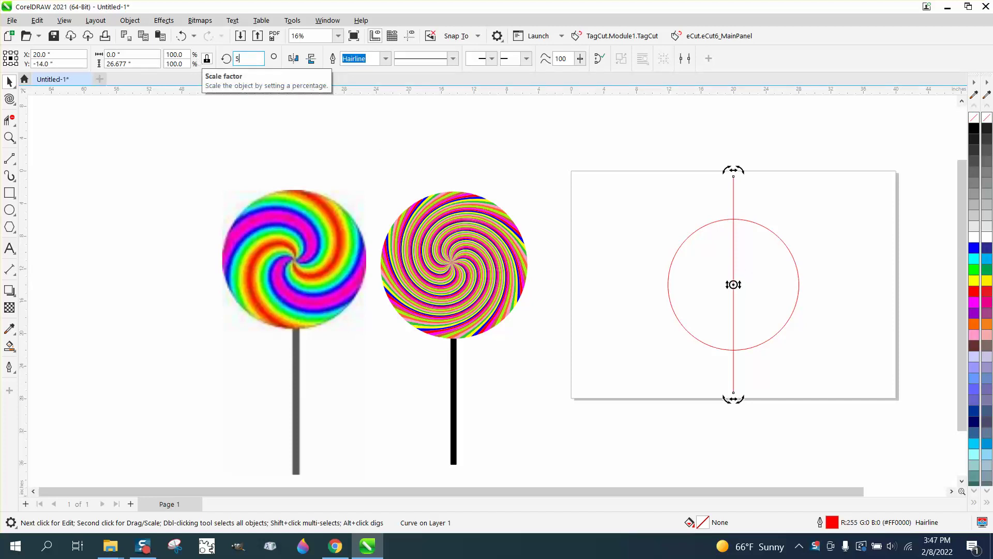
{"action": "key", "text": "Return"}
Create a copy of the line at 10 degrees and repeat the rotated duplication up to 180 degrees, completing the ring of radial lines
{"action": "left_click", "coordinate": [197, 58]}
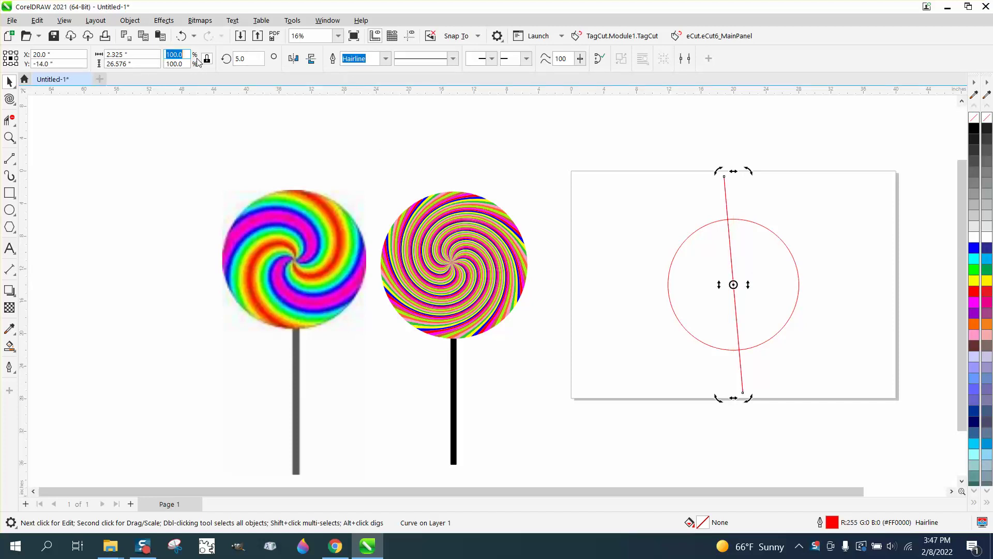
{"action": "double_click", "coordinate": [234, 59]}
{"action": "type", "text": "10"}
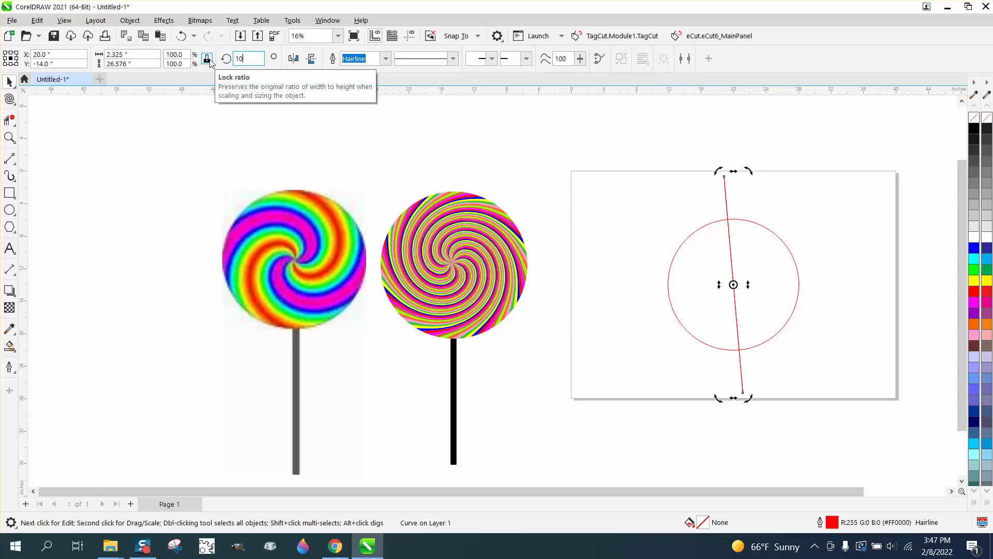
{"action": "key", "text": "Return"}
{"action": "key", "text": "ctrl+r"}
{"action": "key", "text": "ctrl+r"}
{"action": "key", "text": "ctrl+r"}
{"action": "key", "text": "ctrl+r"}
{"action": "key", "text": "ctrl+r"}
{"action": "key", "text": "ctrl+r"}
{"action": "key", "text": "ctrl+r"}
{"action": "key", "text": "ctrl+r"}
{"action": "key", "text": "ctrl+r"}
{"action": "key", "text": "ctrl+r"}
{"action": "key", "text": "ctrl+r"}
{"action": "key", "text": "ctrl+r"}
{"action": "key", "text": "ctrl+r"}
{"action": "key", "text": "ctrl+r"}
{"action": "key", "text": "ctrl+r"}
{"action": "key", "text": "ctrl+r"}
{"action": "key", "text": "ctrl+r"}
{"action": "key", "text": "ctrl+r"}
{"action": "key", "text": "ctrl+r"}
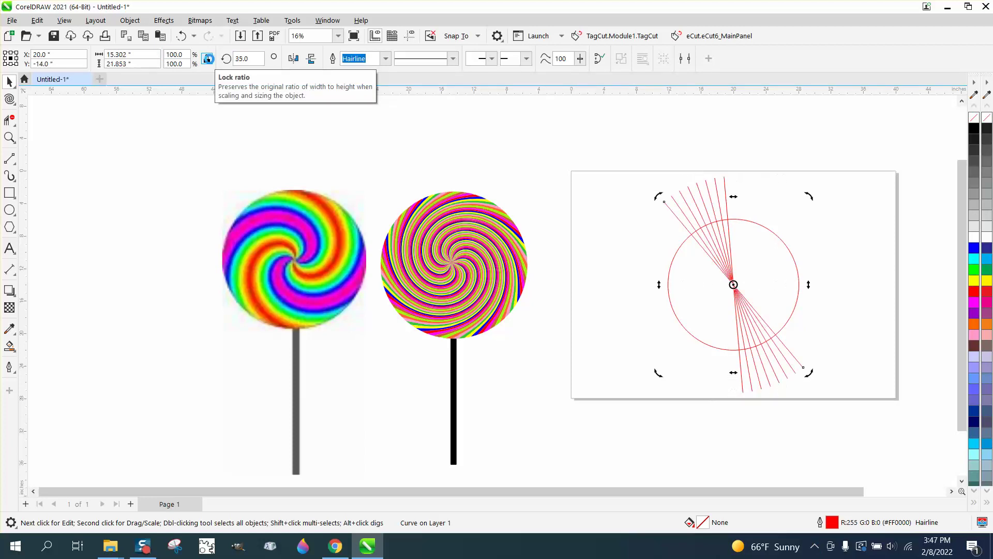
{"action": "key", "text": "ctrl+r"}
{"action": "key", "text": "ctrl+r"}
{"action": "key", "text": "ctrl+r"}
{"action": "key", "text": "ctrl+r"}
{"action": "key", "text": "ctrl+r"}
{"action": "key", "text": "ctrl+r"}
{"action": "key", "text": "ctrl+r"}
{"action": "key", "text": "ctrl+r"}
{"action": "key", "text": "ctrl+r"}
{"action": "key", "text": "ctrl+r"}
{"action": "key", "text": "ctrl+r"}
{"action": "key", "text": "ctrl+r"}
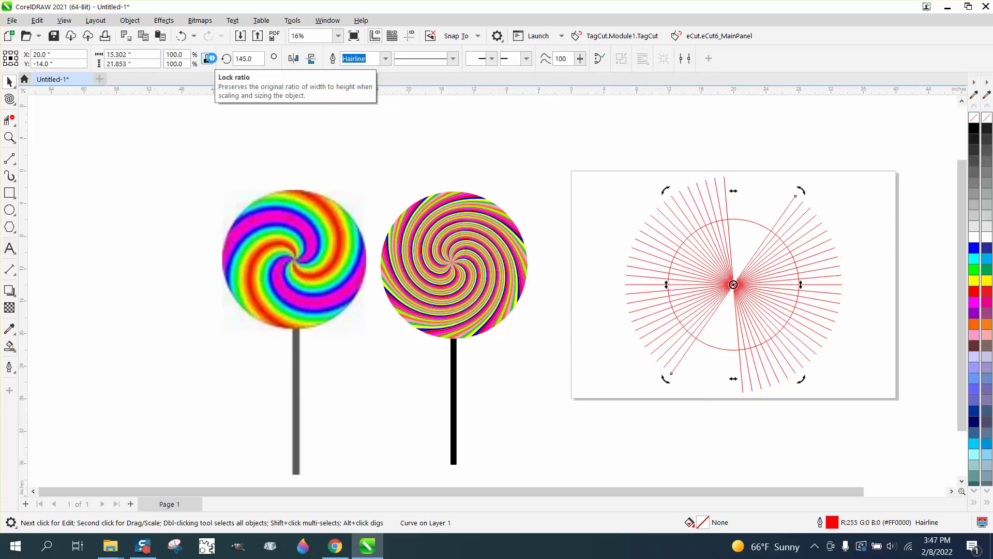
{"action": "key", "text": "ctrl+r"}
{"action": "key", "text": "ctrl+r"}
{"action": "key", "text": "ctrl+r"}
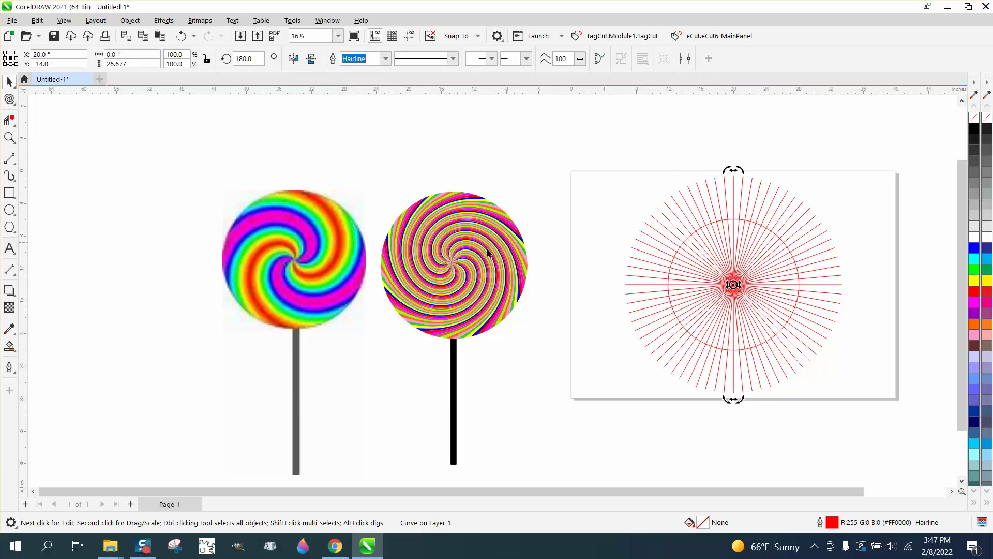
Enlarge the circle about its centre to about 19.8 inches in diameter, within the radial lines
{"action": "left_click", "coordinate": [9, 137]}
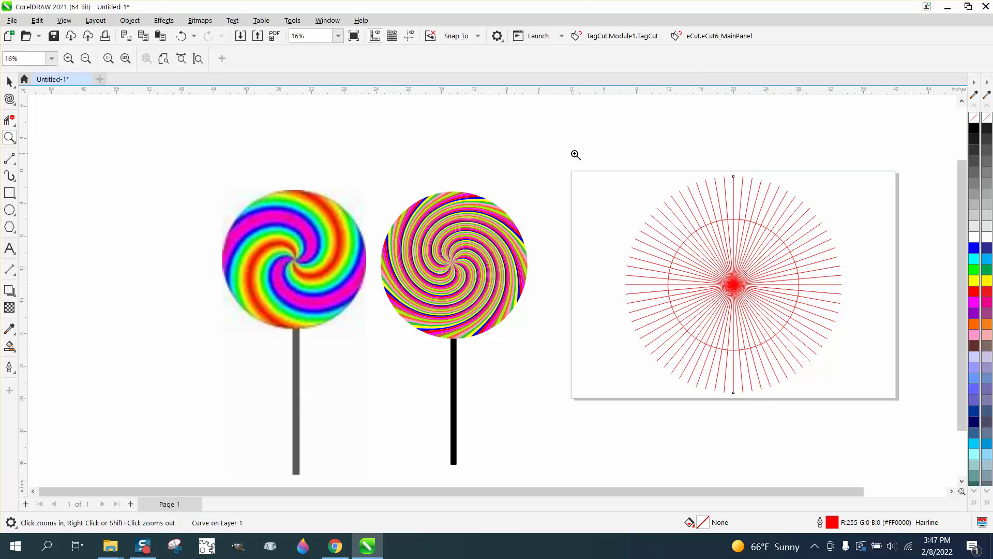
{"action": "left_click_drag", "start_coordinate": [574, 152], "coordinate": [932, 491]}
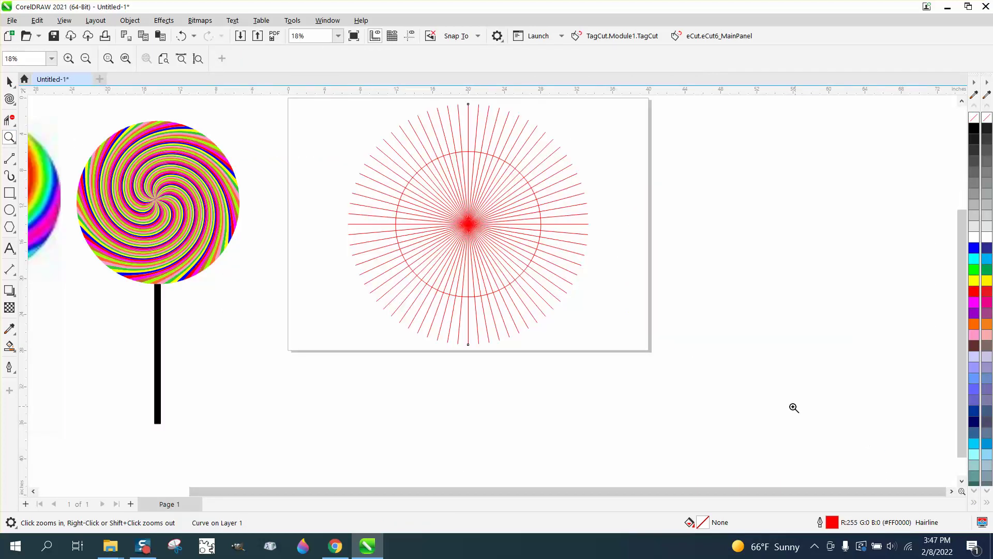
{"action": "left_click", "coordinate": [10, 81]}
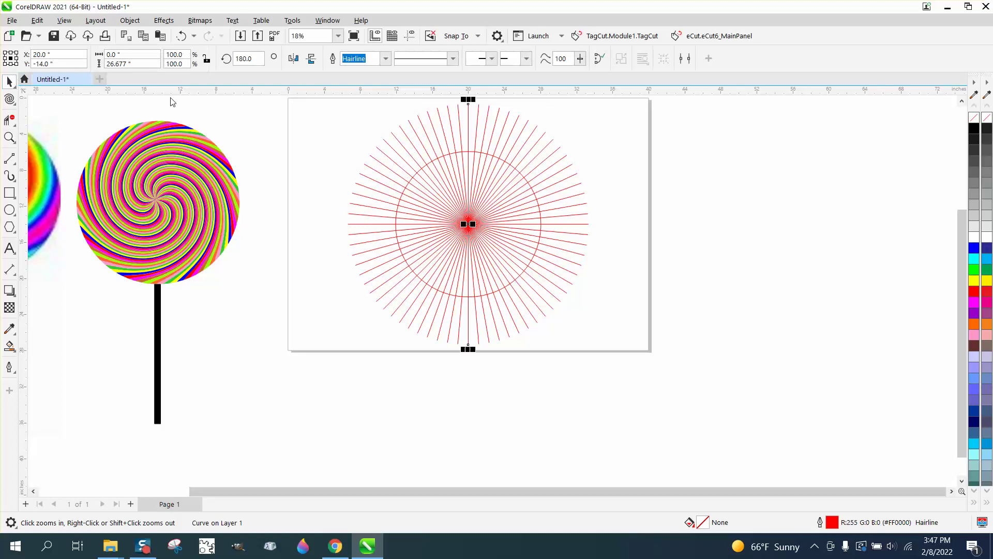
{"action": "left_click", "coordinate": [507, 162]}
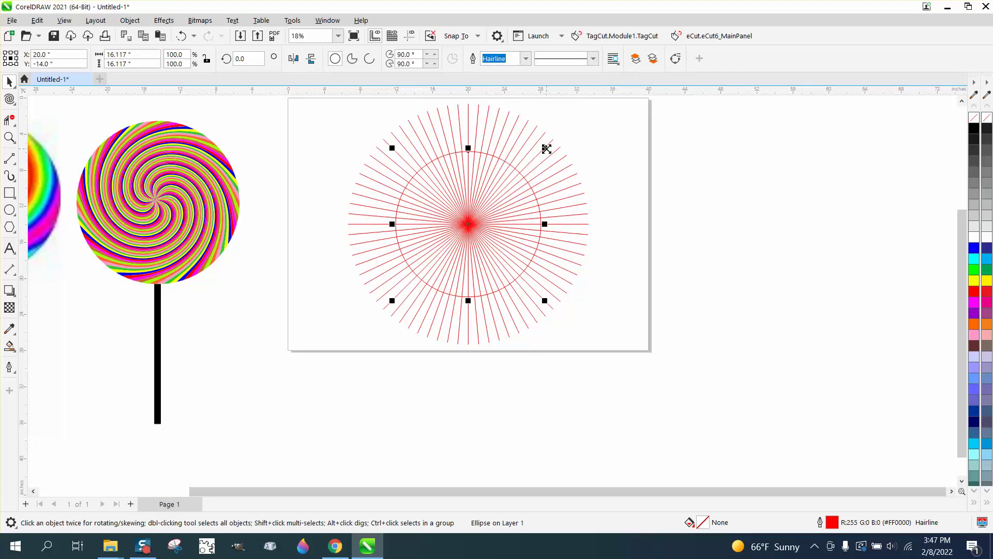
{"action": "left_click_drag", "start_coordinate": [546, 148], "coordinate": [572, 135]}
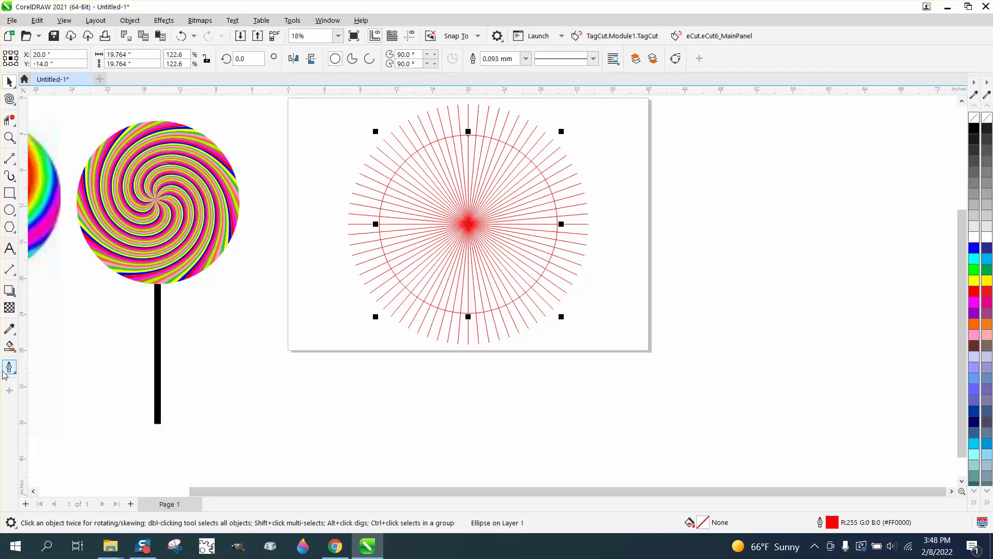
Use Smart Fill to colour the circle's wedge just right of the upper vertical line blue
{"action": "left_click", "coordinate": [9, 346]}
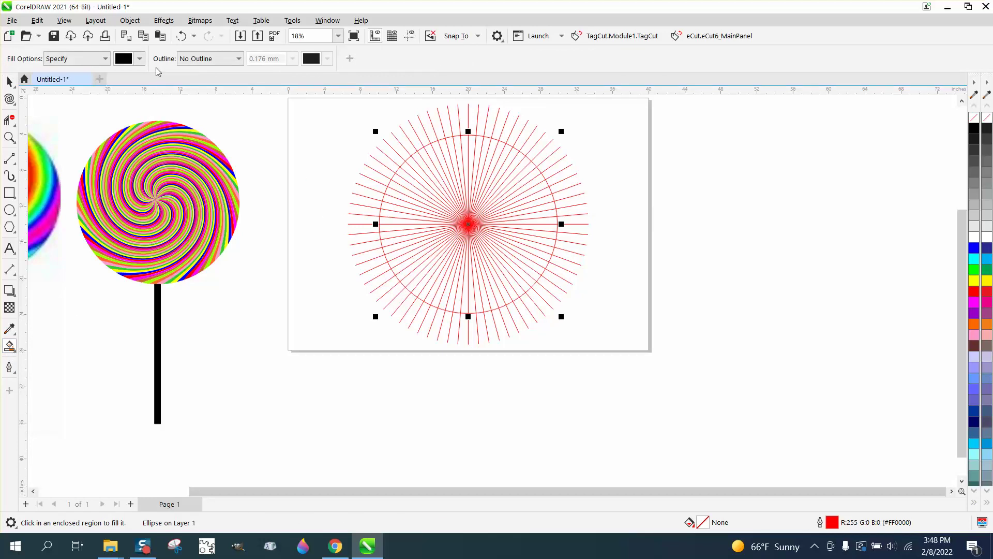
{"action": "left_click", "coordinate": [140, 59]}
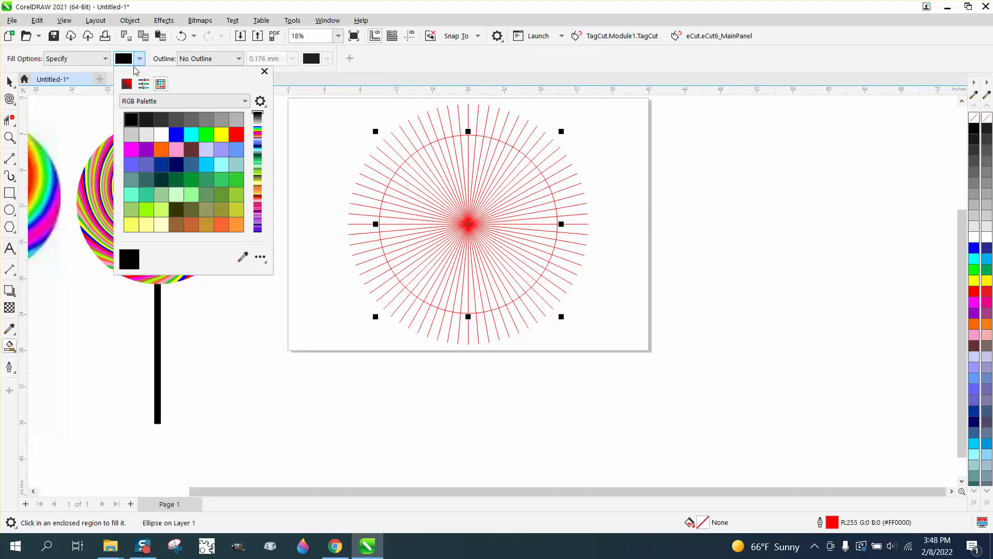
{"action": "left_click", "coordinate": [176, 134]}
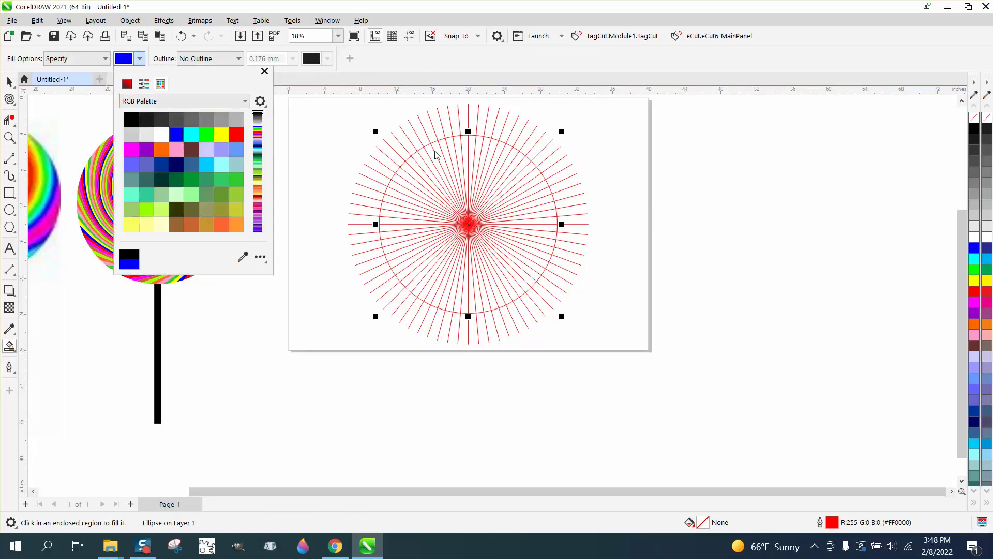
{"action": "left_click", "coordinate": [470, 142]}
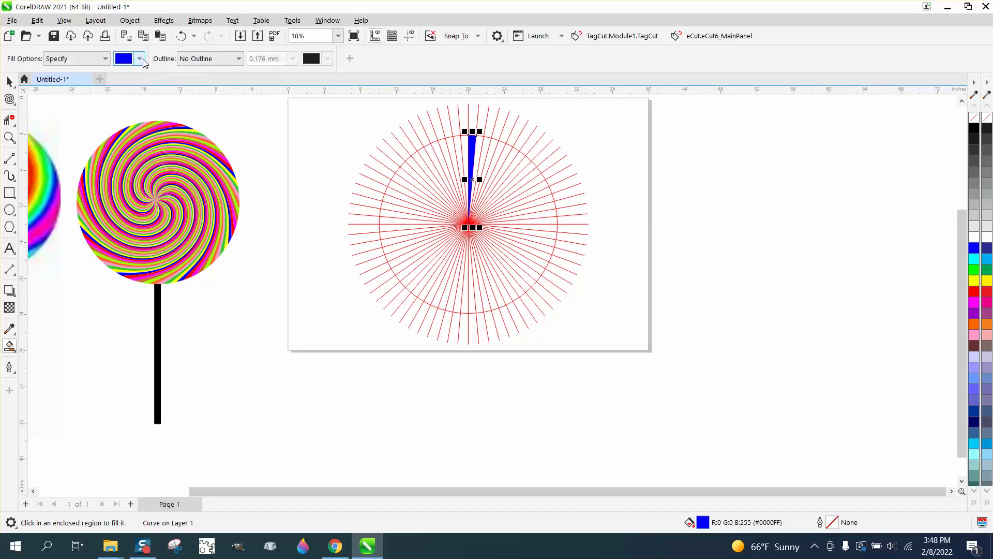
Fill the second wedge left of the blue one with dark gray
{"action": "left_click", "coordinate": [140, 58]}
{"action": "left_click", "coordinate": [189, 124]}
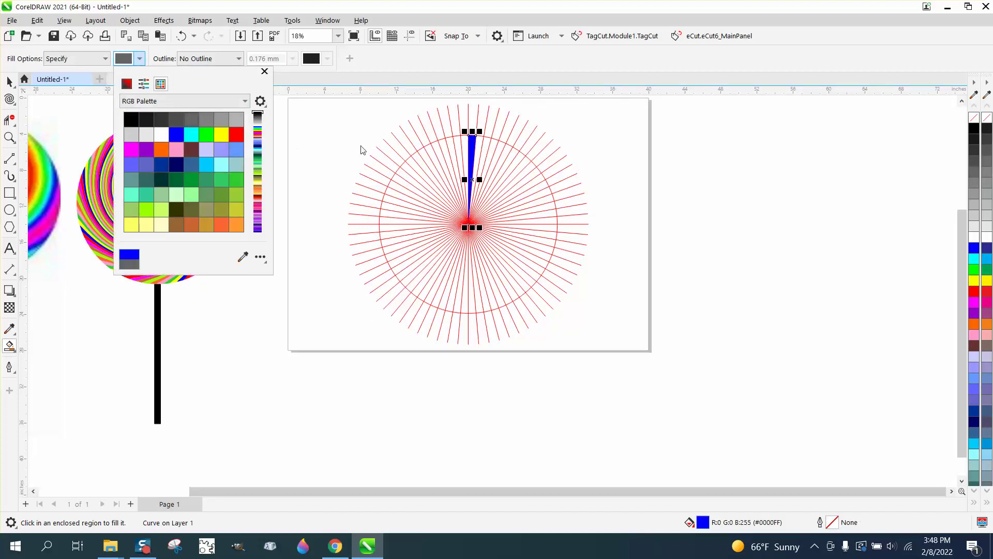
{"action": "left_click", "coordinate": [463, 146]}
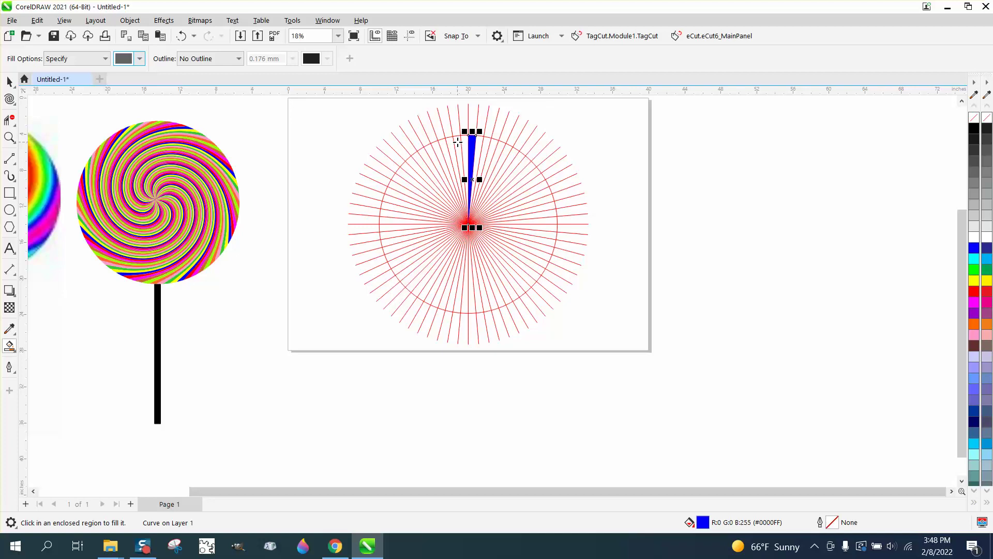
{"action": "left_click", "coordinate": [454, 141]}
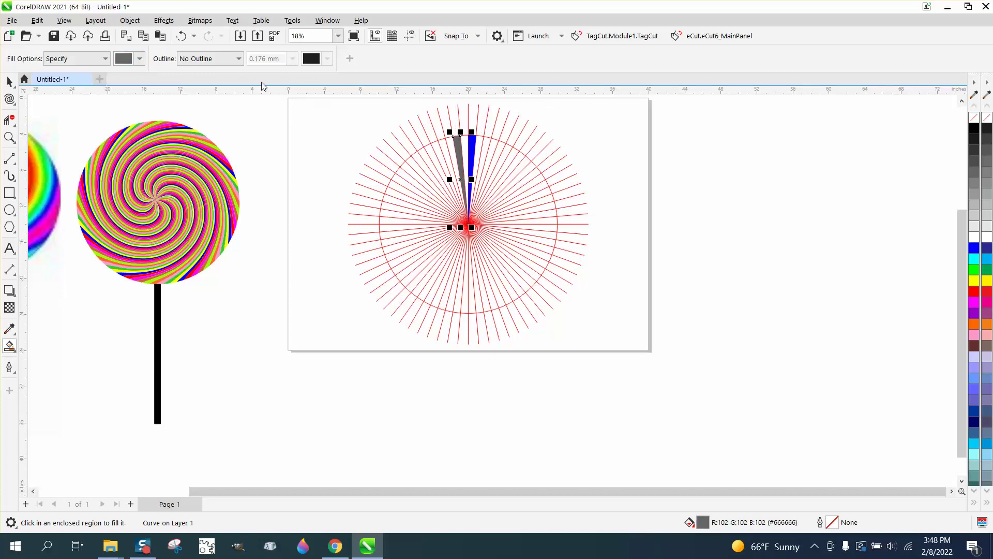
Fill the second wedge left of the blue one with cyan
{"action": "left_click", "coordinate": [140, 58]}
{"action": "left_click", "coordinate": [191, 136]}
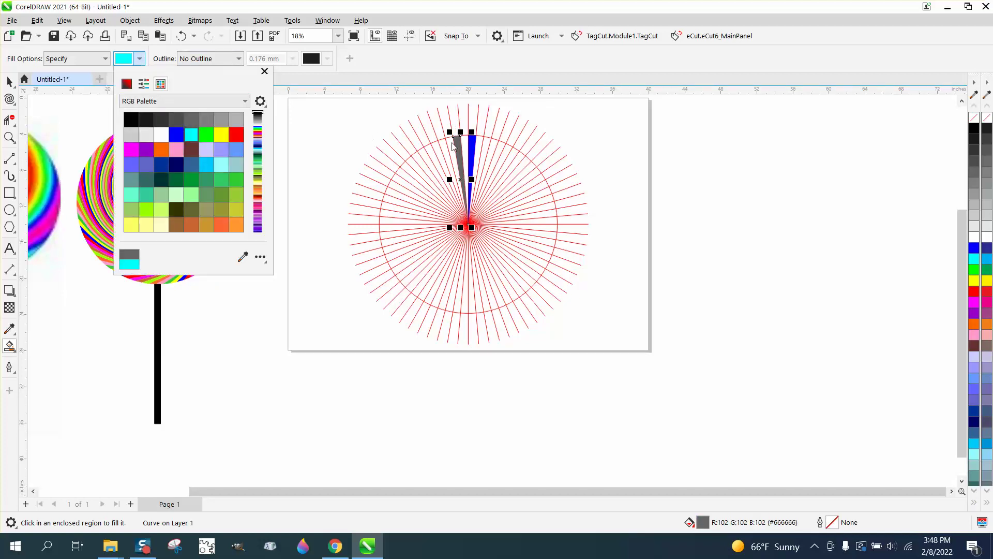
{"action": "left_click", "coordinate": [456, 147]}
{"action": "left_click", "coordinate": [457, 148]}
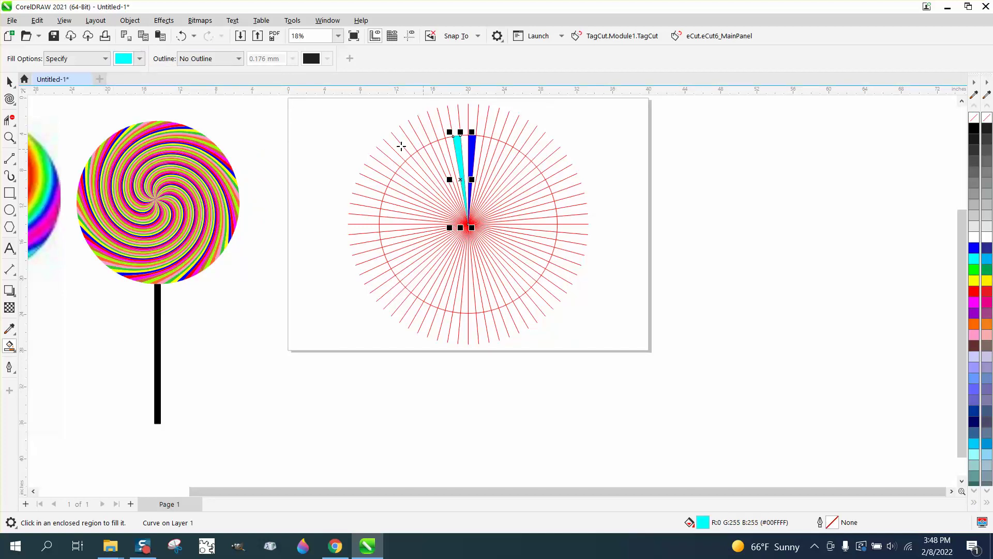
Fill the empty wedge between the cyan and blue wedges with green
{"action": "left_click", "coordinate": [139, 59]}
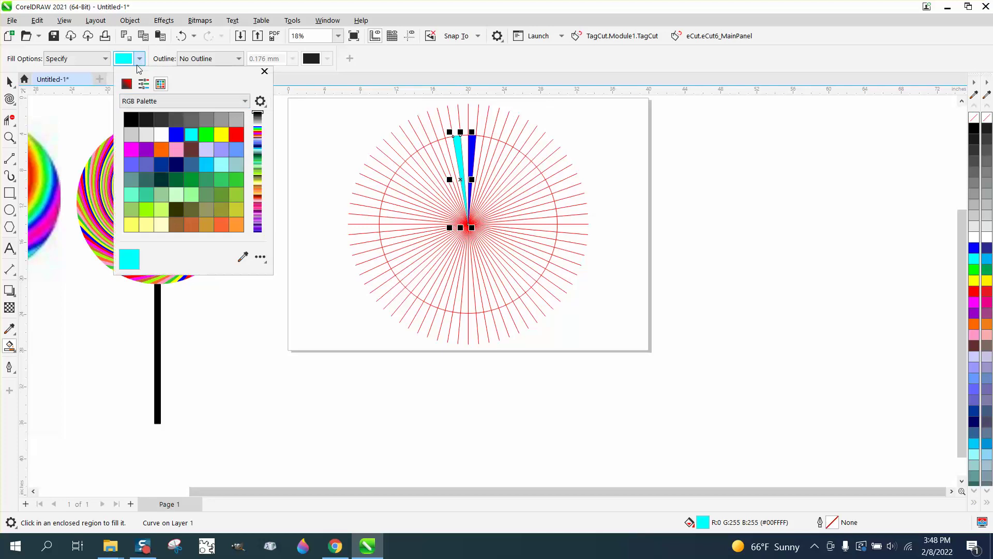
{"action": "left_click", "coordinate": [206, 134]}
{"action": "left_click", "coordinate": [465, 145]}
{"action": "left_click", "coordinate": [466, 145]}
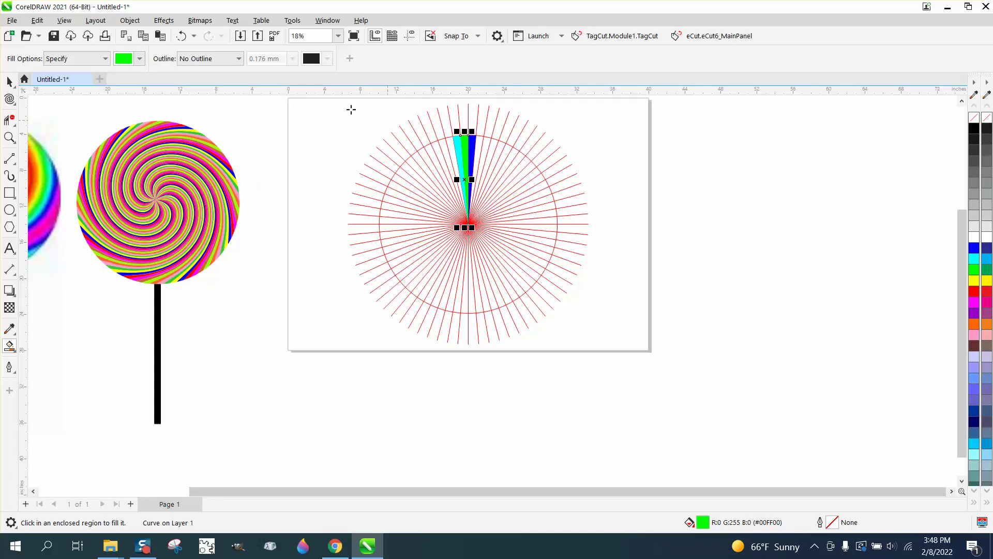
Fill the wedge immediately left of the cyan one with red
{"action": "left_click", "coordinate": [140, 59]}
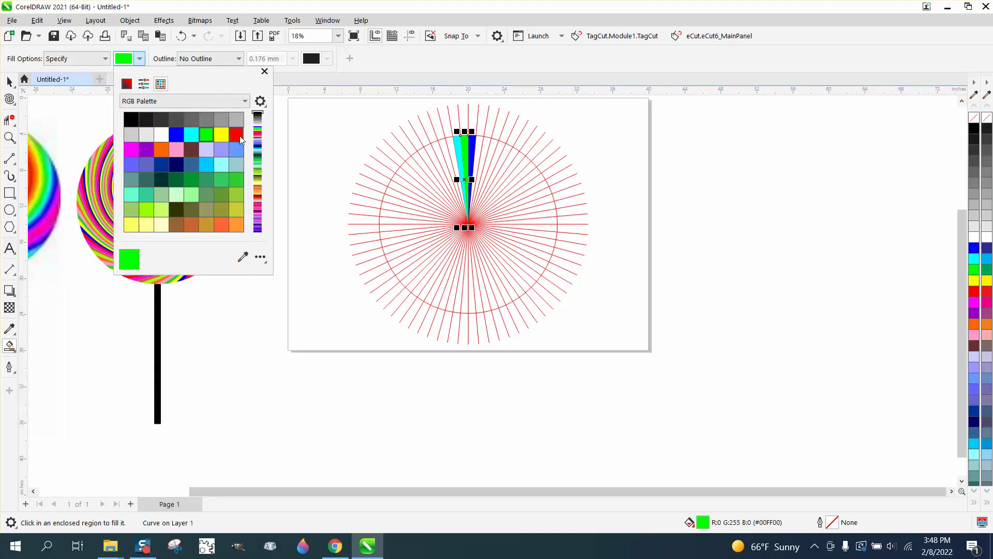
{"action": "left_click", "coordinate": [236, 135]}
{"action": "left_click", "coordinate": [450, 146]}
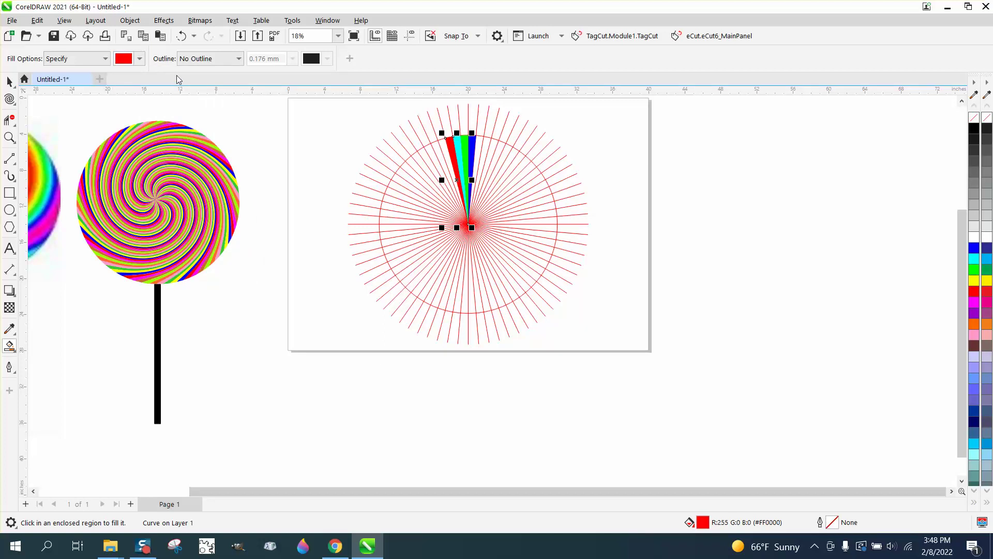
Fill the wedge immediately left of the red one with magenta
{"action": "left_click", "coordinate": [140, 59]}
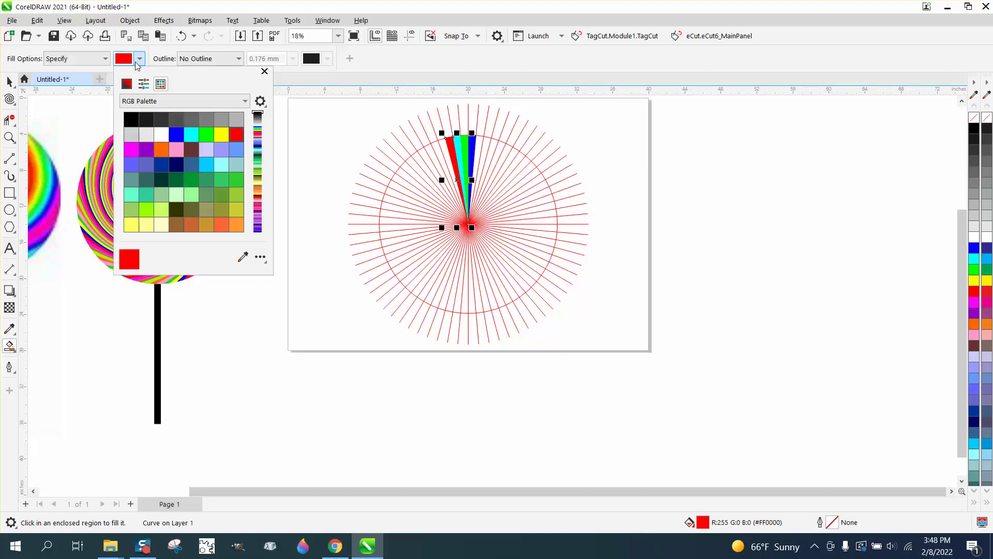
{"action": "left_click", "coordinate": [132, 150]}
{"action": "left_click", "coordinate": [445, 150]}
Fill the wedge immediately right of the blue one with purple
{"action": "left_click", "coordinate": [130, 64]}
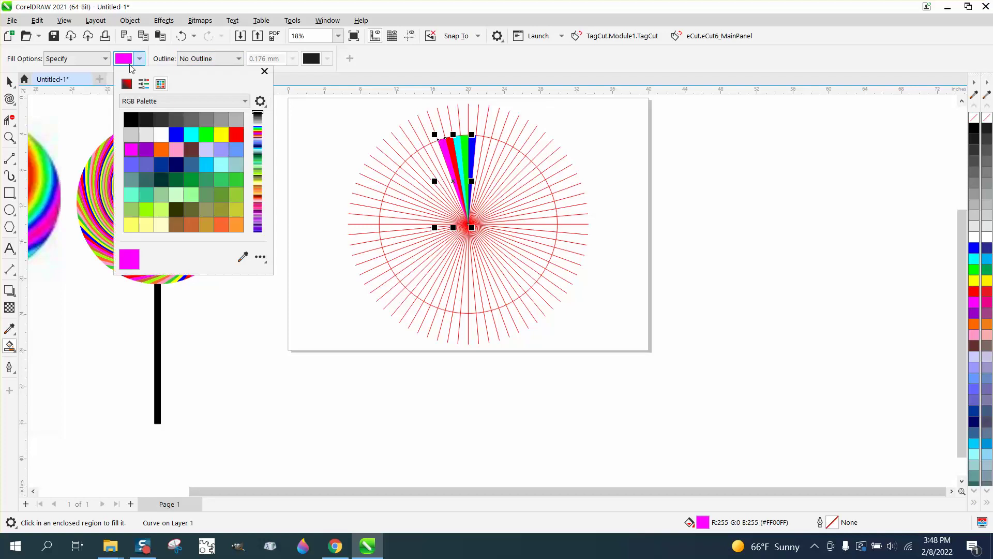
{"action": "left_click", "coordinate": [146, 149]}
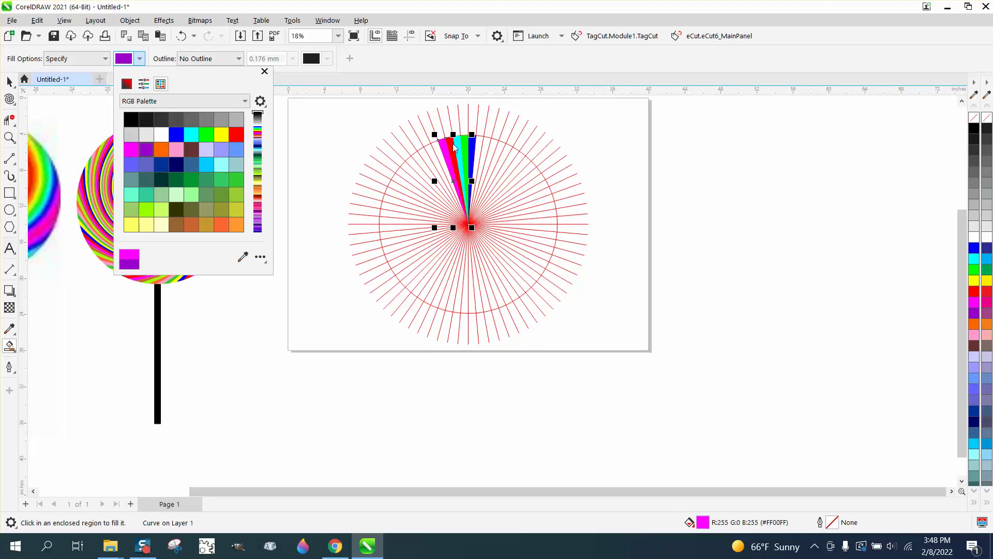
{"action": "left_click", "coordinate": [478, 149]}
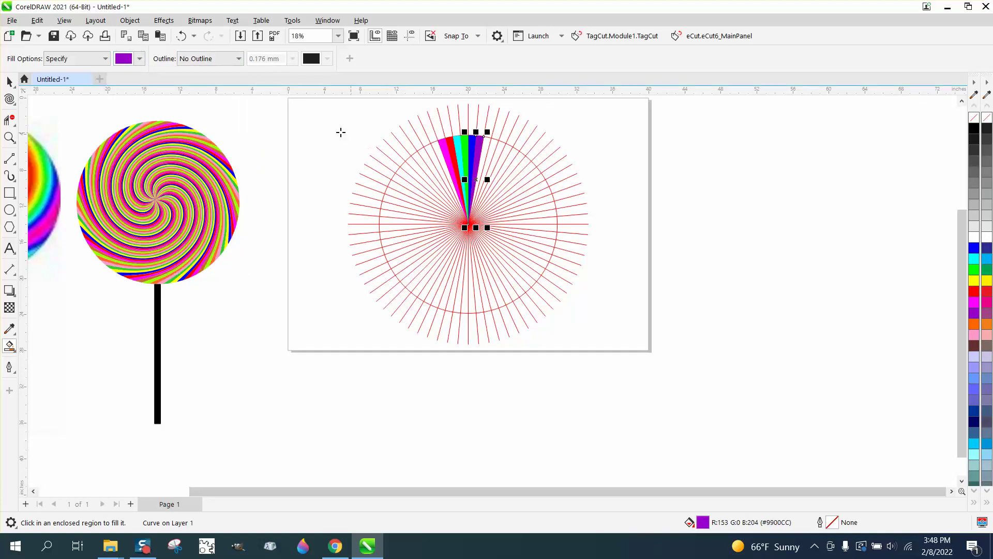
Fill the wedge immediately right of the purple one with yellow
{"action": "left_click", "coordinate": [139, 59]}
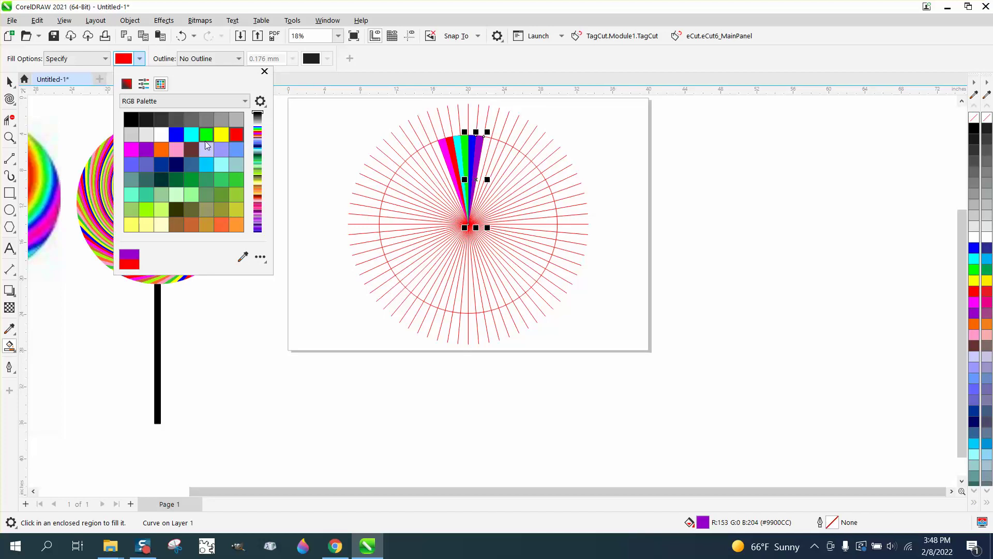
{"action": "left_click", "coordinate": [220, 135]}
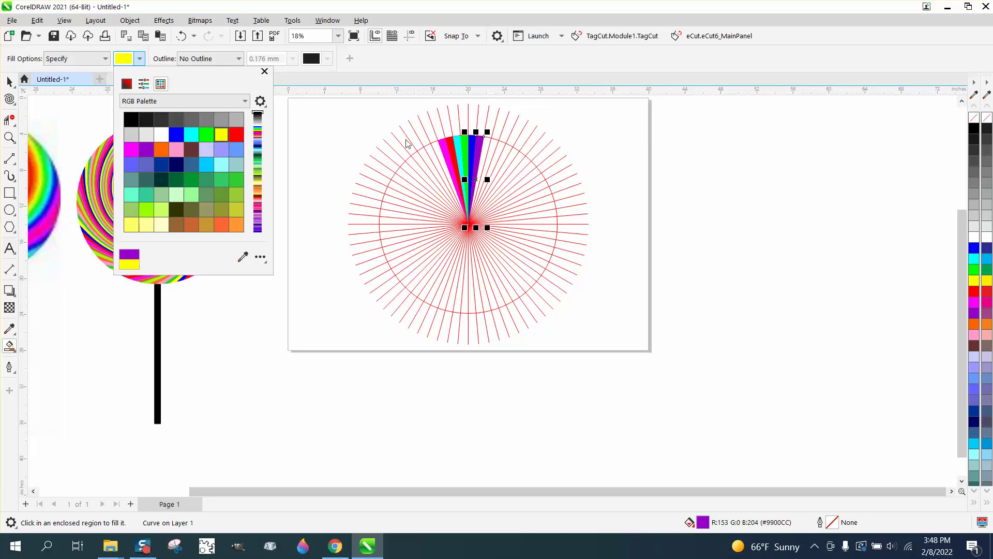
{"action": "left_click", "coordinate": [486, 147]}
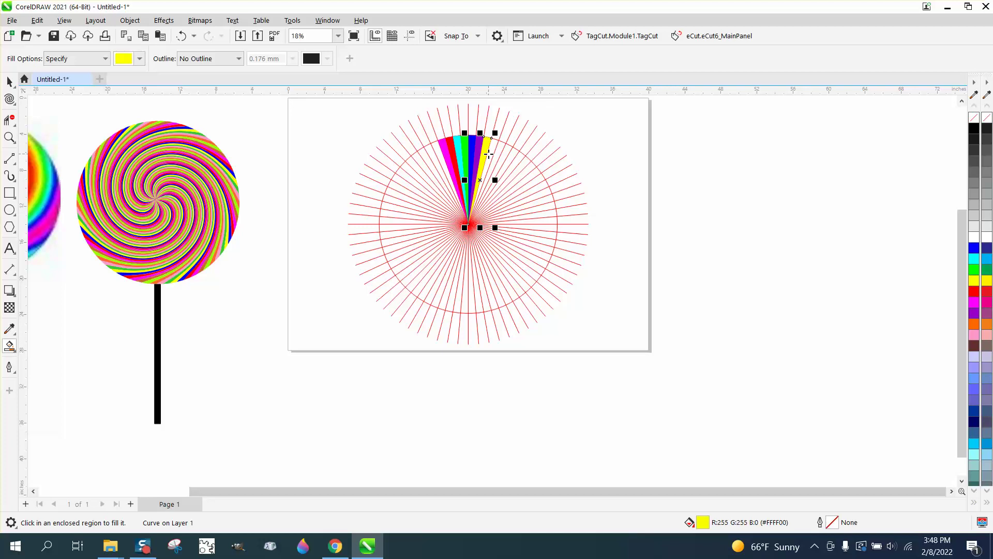
Fill the wedge immediately right of the yellow one with orange (#FF6633)
{"action": "left_click", "coordinate": [139, 59]}
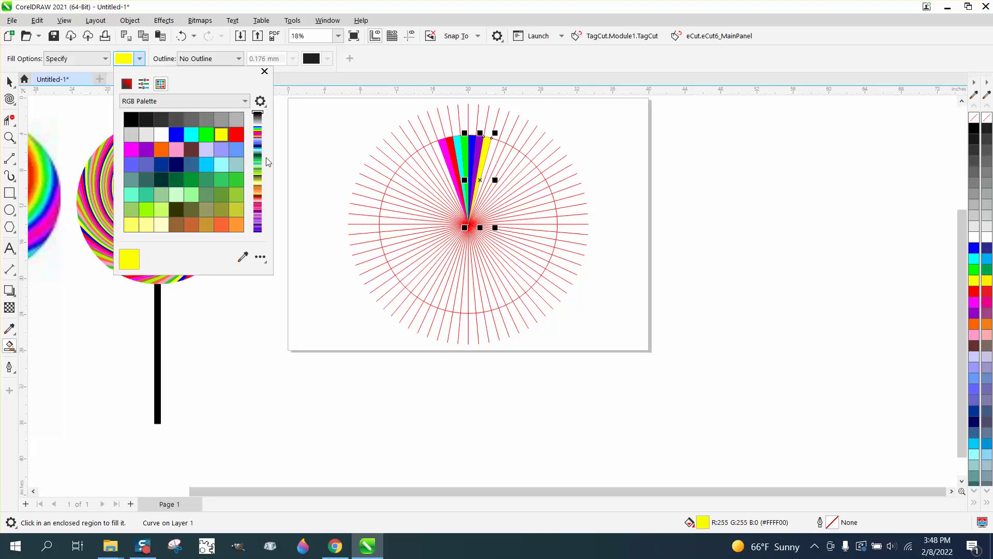
{"action": "left_click", "coordinate": [222, 225]}
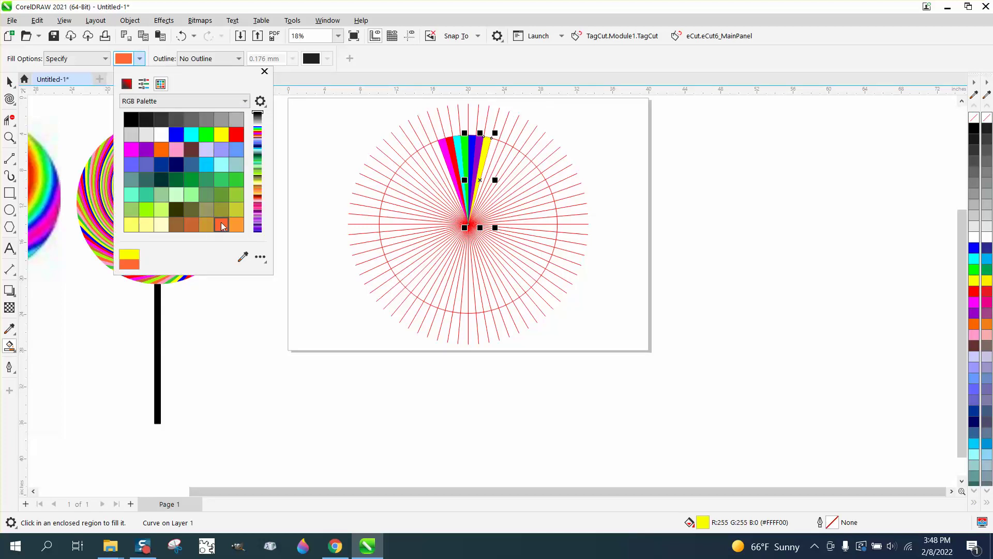
{"action": "left_click", "coordinate": [495, 149]}
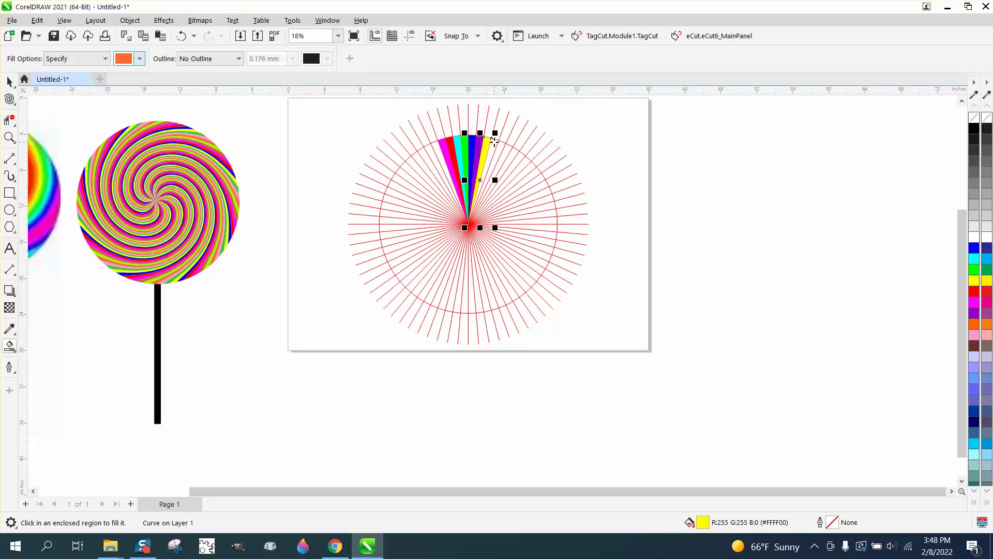
Fill the wedge immediately left of the magenta one with light blue (#6699FF)
{"action": "left_click", "coordinate": [140, 61]}
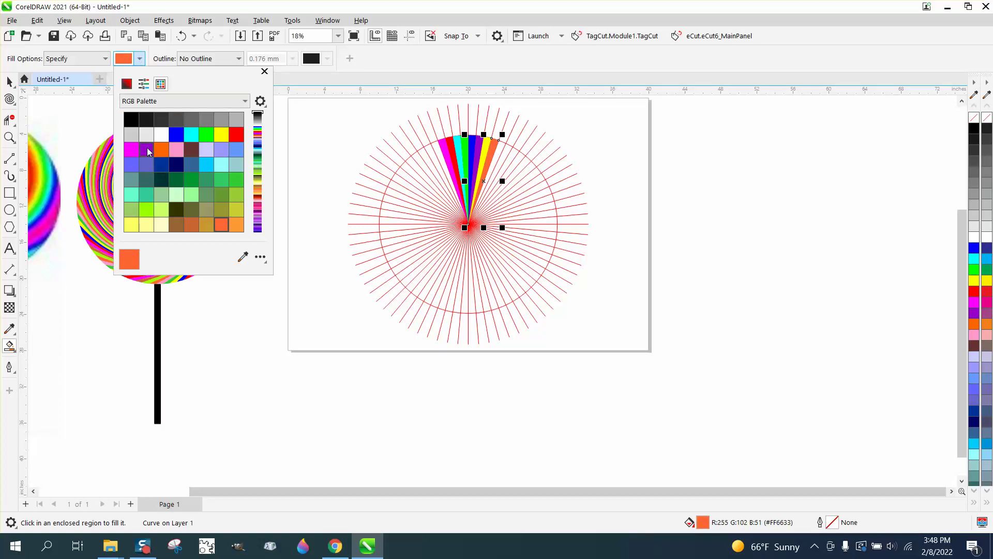
{"action": "left_click", "coordinate": [177, 151]}
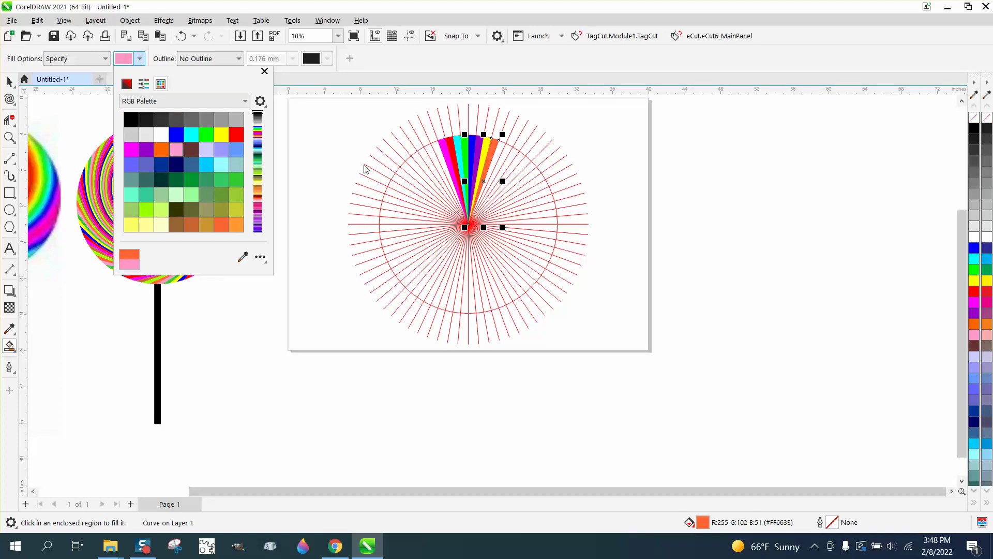
{"action": "left_click", "coordinate": [236, 150]}
{"action": "left_click", "coordinate": [435, 151]}
{"action": "left_click", "coordinate": [430, 150]}
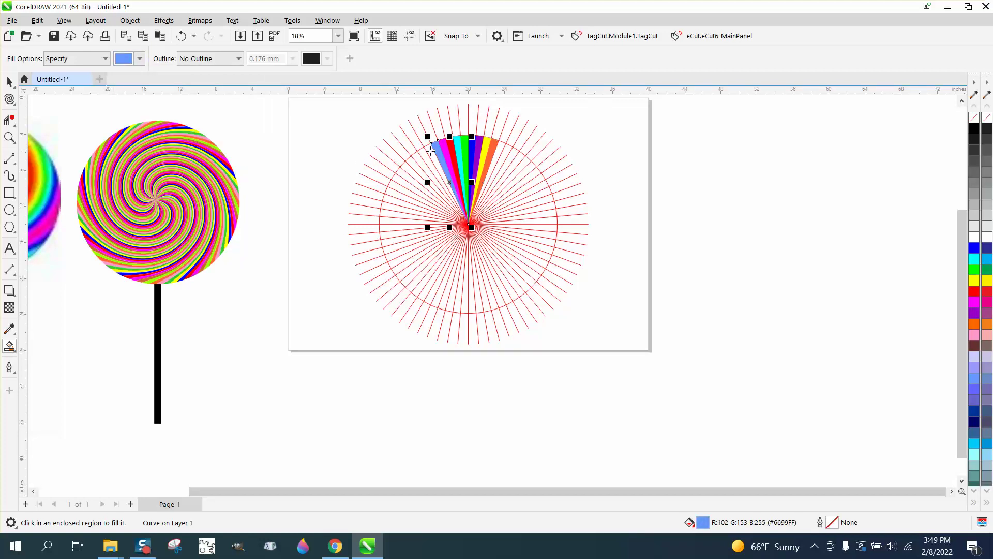
Select all the coloured wedges without the radial lines and group them
{"action": "left_click", "coordinate": [9, 82]}
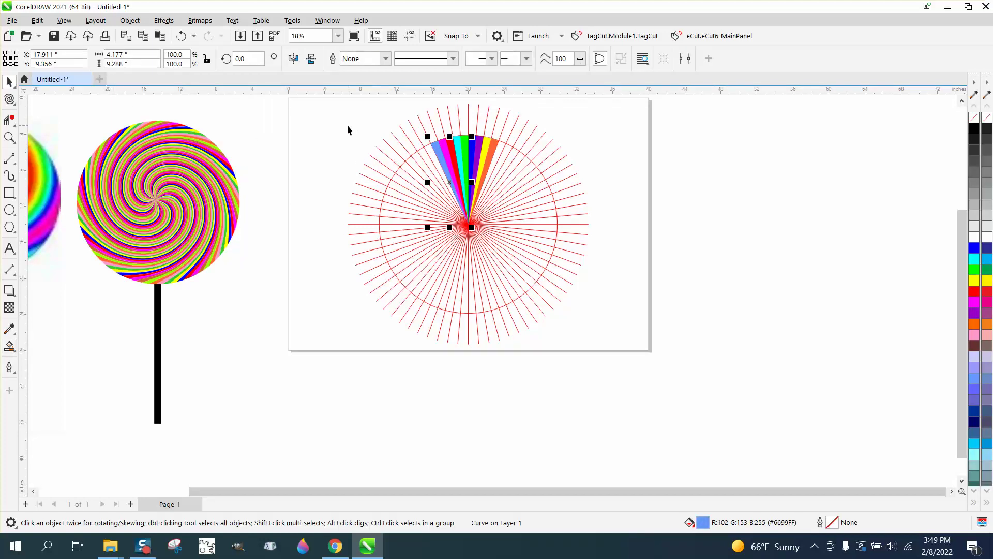
{"action": "left_click_drag", "start_coordinate": [347, 127], "coordinate": [512, 239]}
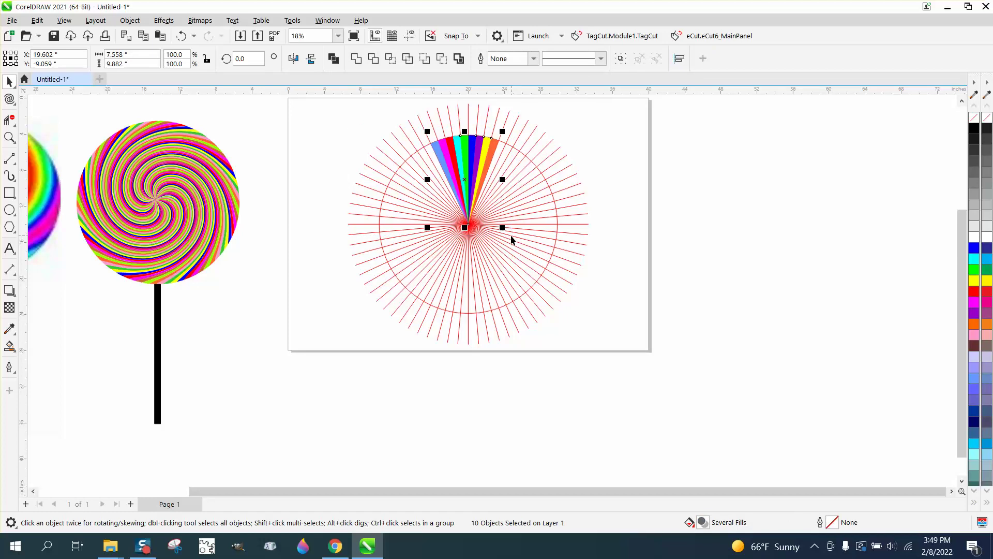
{"action": "key", "text": "ctrl+g"}
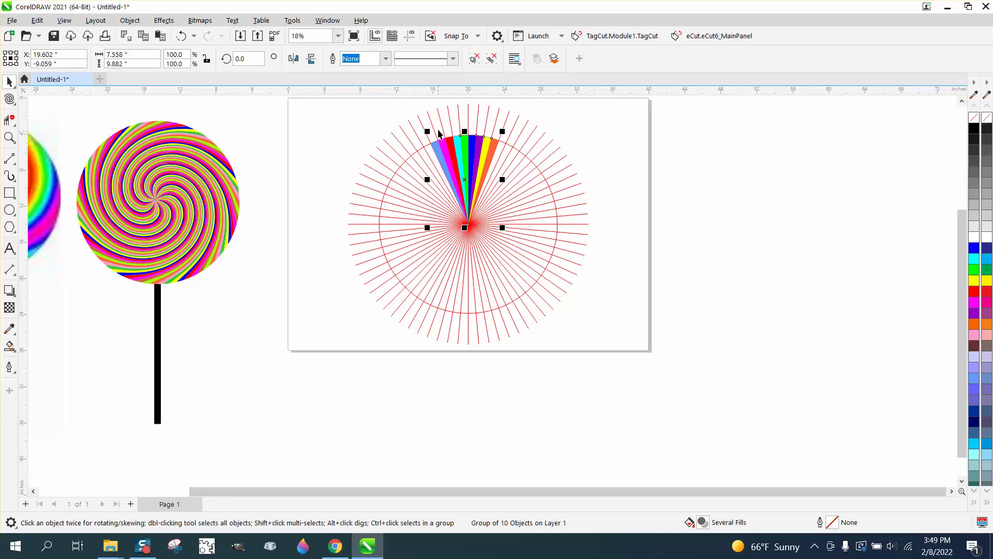
Set the group's rotation centre at the circle's centre and repeat copies rotated by 45° until the whole circle is filled
{"action": "left_click", "coordinate": [466, 180]}
{"action": "left_click_drag", "start_coordinate": [465, 180], "coordinate": [468, 222]}
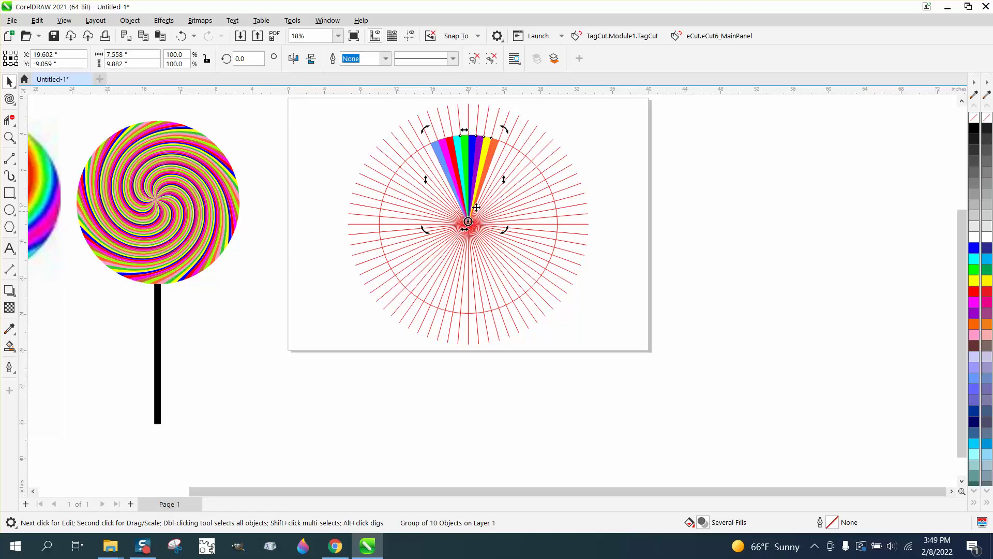
{"action": "left_click", "coordinate": [241, 58]}
{"action": "type", "text": "45"}
{"action": "key", "text": "Return"}
{"action": "key", "text": "ctrl+r"}
{"action": "key", "text": "ctrl+r"}
{"action": "key", "text": "ctrl+r"}
{"action": "key", "text": "ctrl+r"}
{"action": "key", "text": "ctrl+r"}
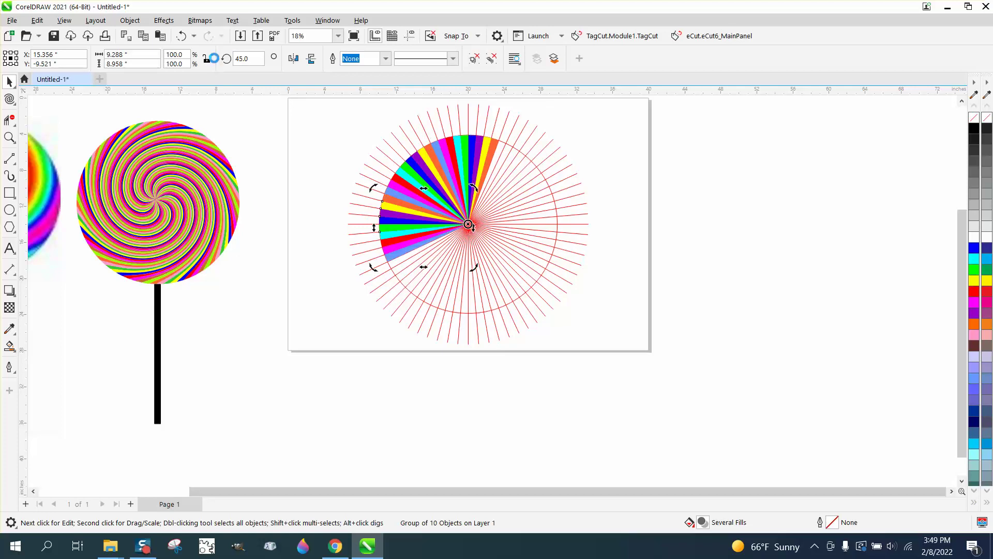
{"action": "key", "text": "ctrl+r"}
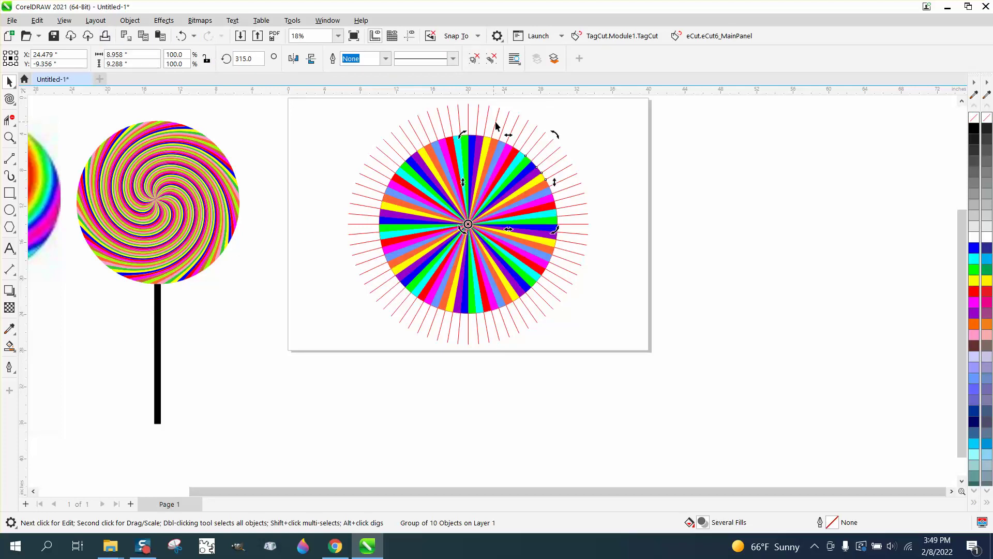
Select the full coloured wheel and move it 30 inches right, off the page and away from the radial lines
{"action": "left_click", "coordinate": [477, 116]}
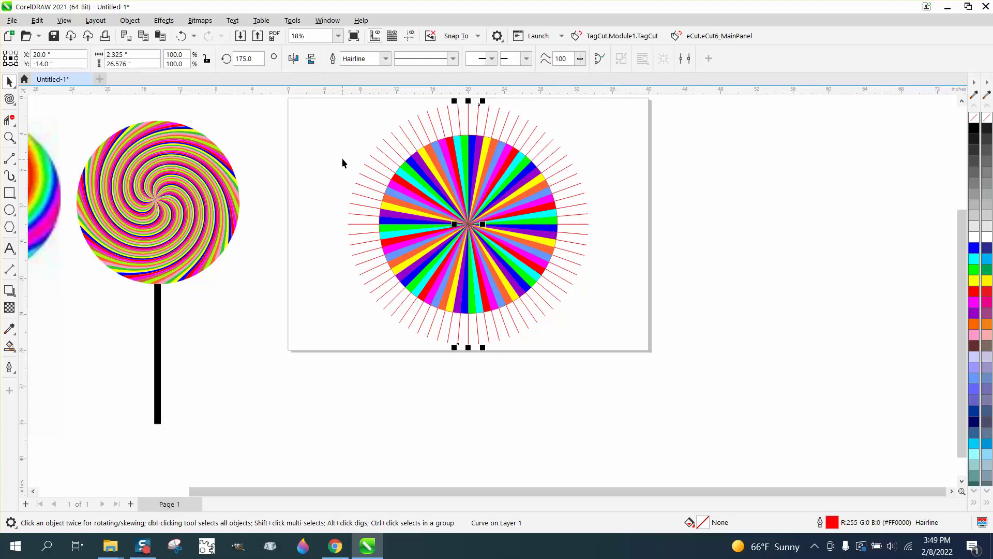
{"action": "left_click_drag", "start_coordinate": [336, 132], "coordinate": [569, 314]}
{"action": "left_click_drag", "start_coordinate": [568, 315], "coordinate": [560, 317]}
{"action": "key", "text": "Right"}
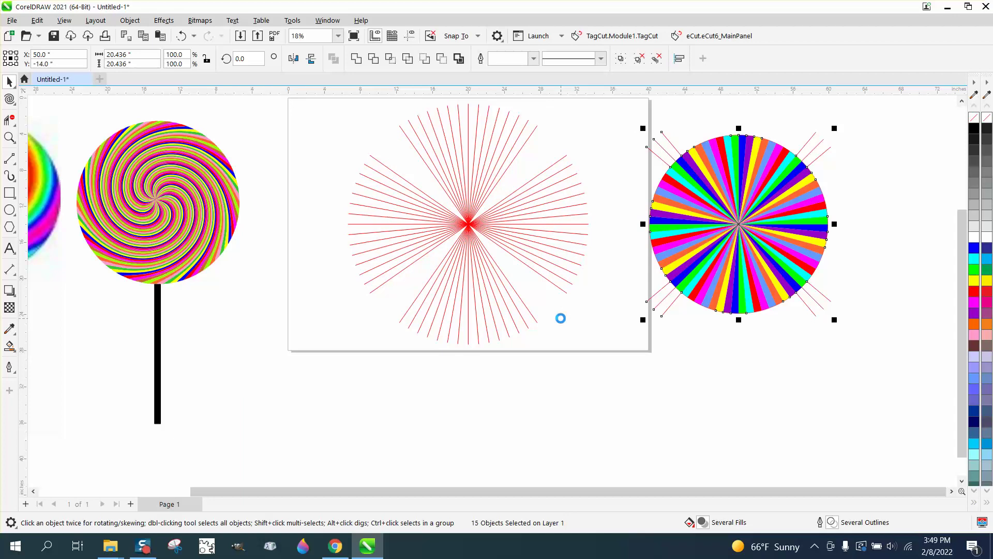
{"action": "left_click", "coordinate": [690, 109]}
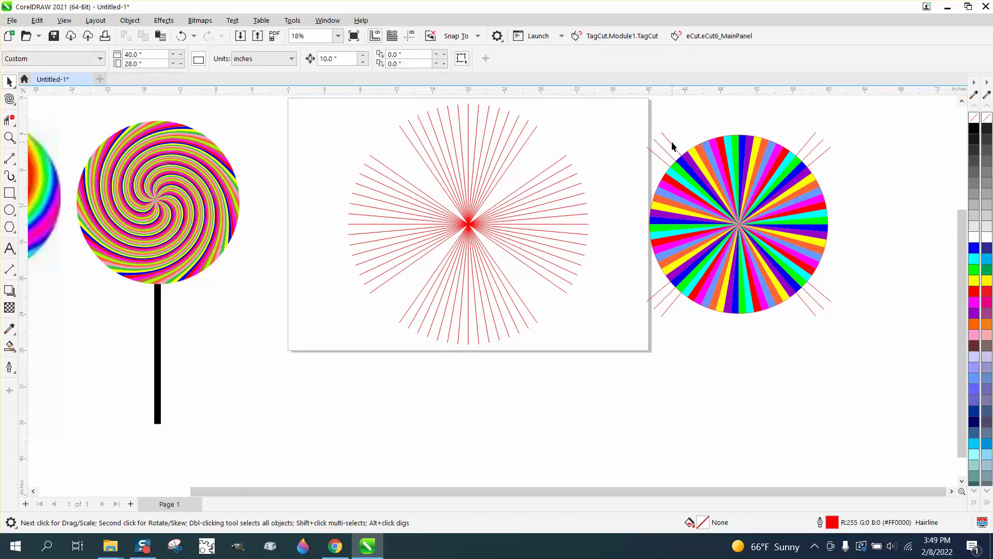
Move the first stray line at the coloured wheel's upper-left edge back onto the radial lines on the page
{"action": "left_click", "coordinate": [672, 143]}
{"action": "key", "text": "Down"}
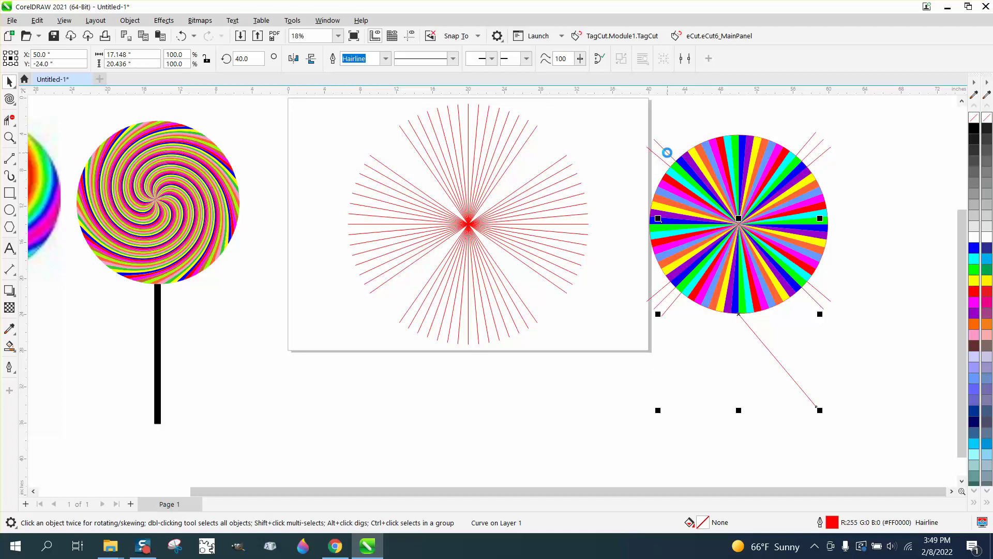
{"action": "key", "text": "Up"}
{"action": "key", "text": "Left"}
{"action": "key", "text": "Left"}
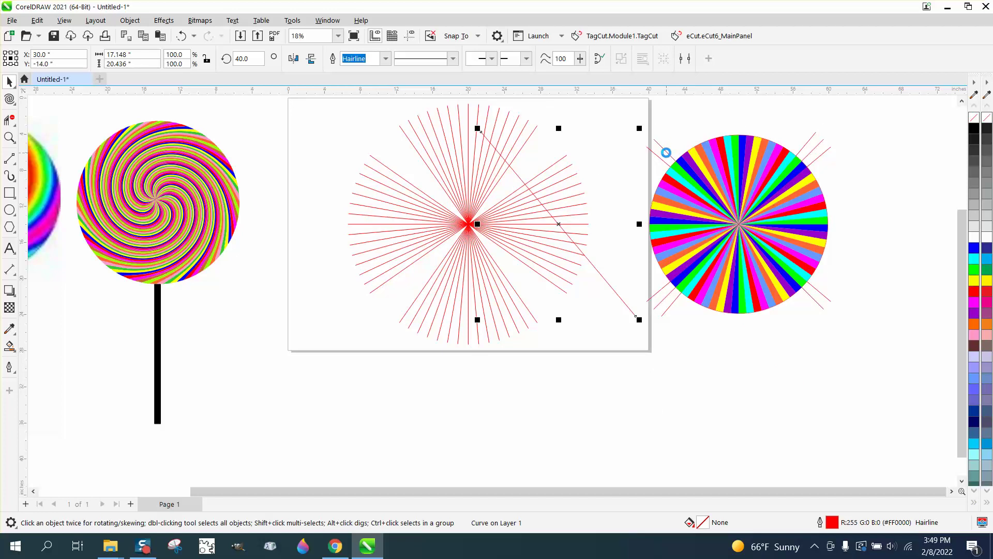
{"action": "key", "text": "Left"}
{"action": "key", "text": "Left"}
{"action": "key", "text": "Right"}
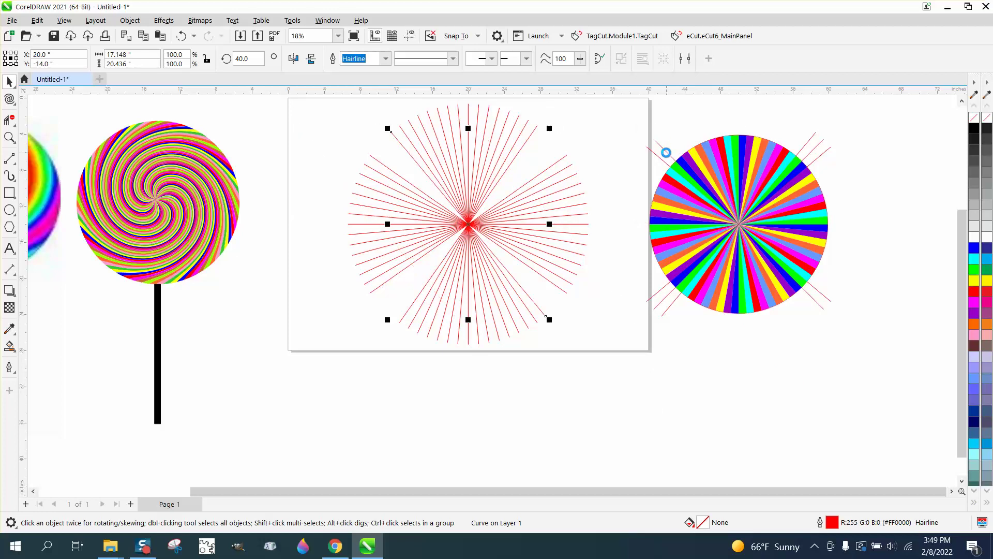
Move the two remaining stray lines at the wheel's upper-left edge back onto the radial lines on the page
{"action": "left_click", "coordinate": [666, 155]}
{"action": "key", "text": "Left"}
{"action": "key", "text": "Left"}
{"action": "key", "text": "Left"}
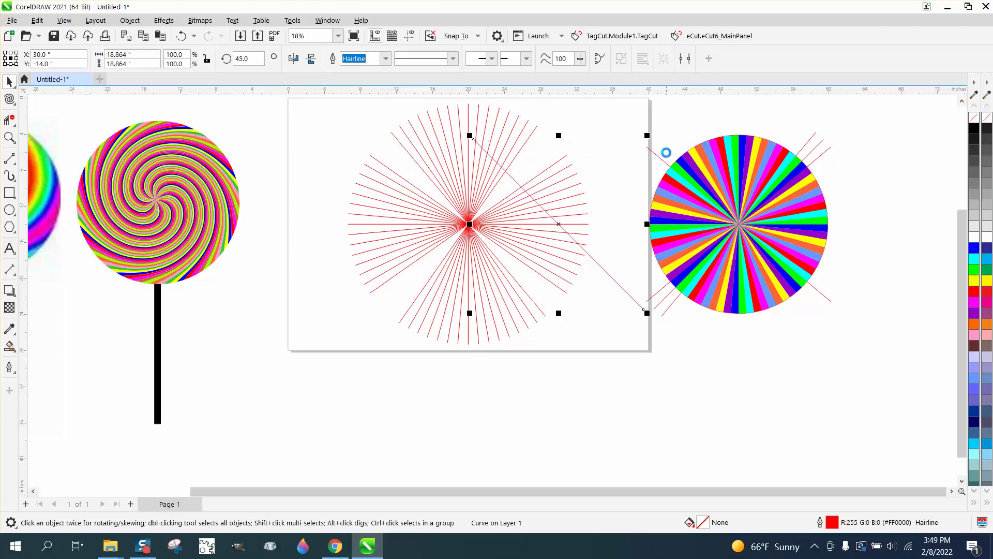
{"action": "left_click", "coordinate": [661, 162]}
{"action": "key", "text": "Left"}
{"action": "key", "text": "Left"}
{"action": "key", "text": "Left"}
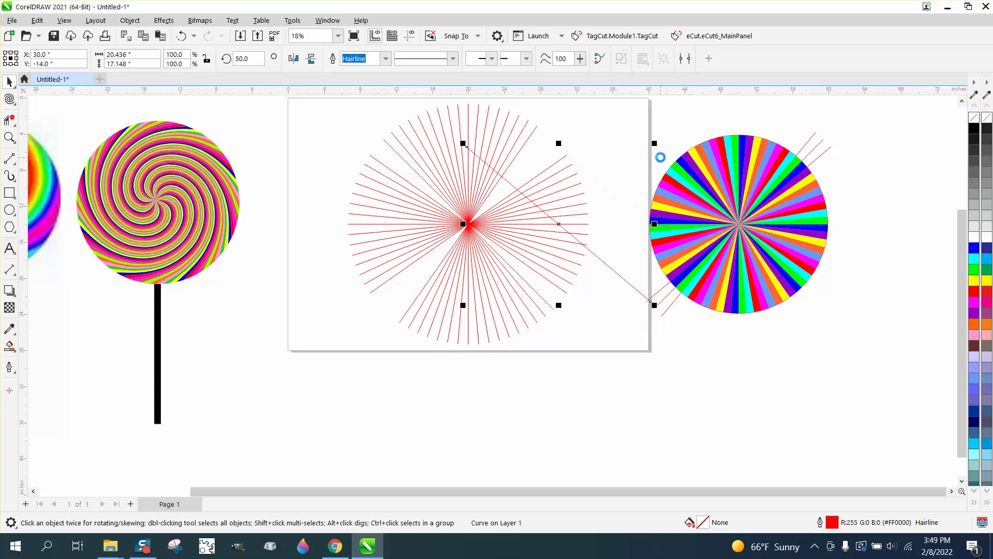
Move the three stray lines at the wheel's upper-right edge off the wheel and back onto the page
{"action": "left_click", "coordinate": [819, 156]}
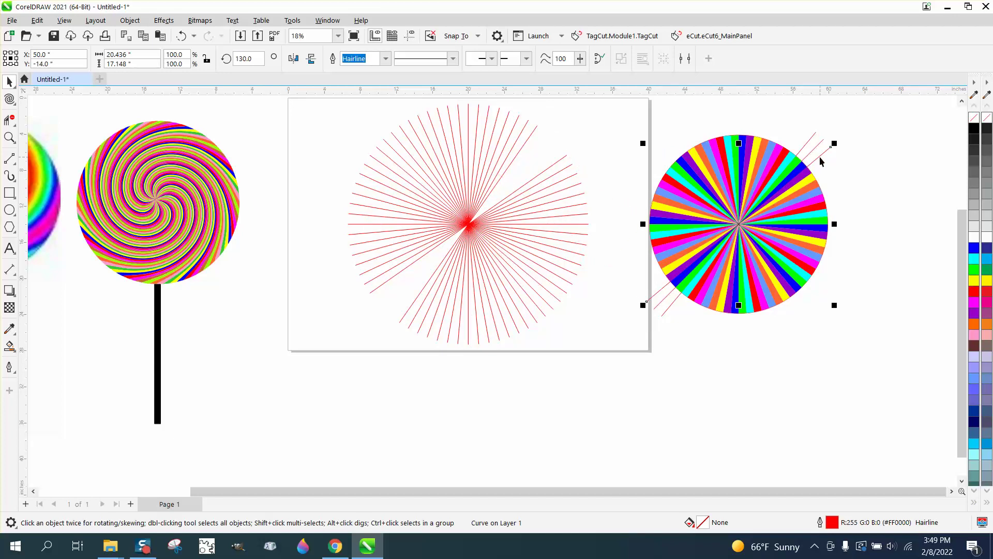
{"action": "key", "text": "Left"}
{"action": "key", "text": "Left"}
{"action": "key", "text": "Left"}
{"action": "left_click", "coordinate": [814, 143]}
{"action": "key", "text": "Left"}
{"action": "key", "text": "Left"}
{"action": "key", "text": "Left"}
{"action": "key", "text": "Left"}
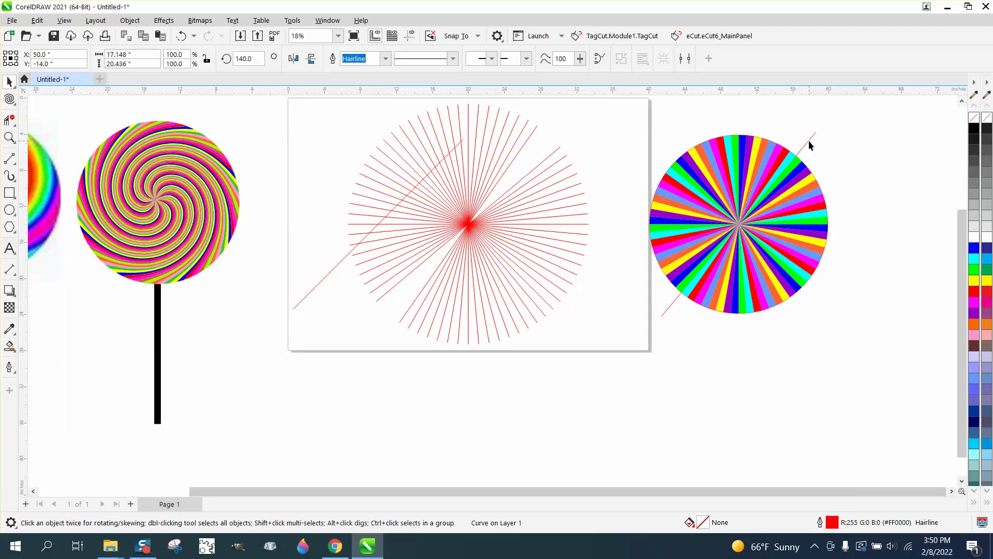
{"action": "left_click", "coordinate": [808, 141]}
{"action": "key", "text": "Left"}
{"action": "key", "text": "Left"}
{"action": "key", "text": "Left"}
{"action": "key", "text": "Left"}
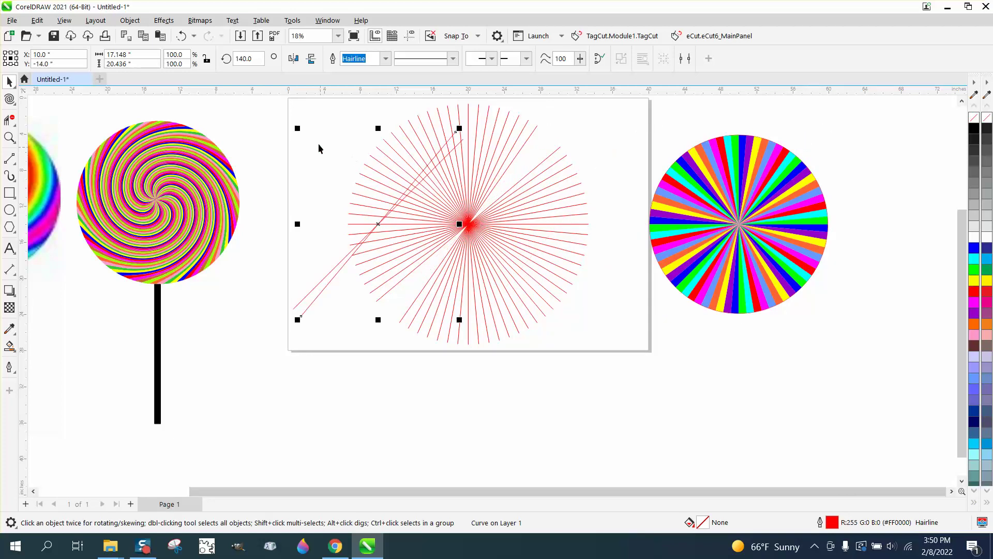
Delete all the red radial lines on the page
{"action": "left_click_drag", "start_coordinate": [290, 106], "coordinate": [633, 368]}
{"action": "key", "text": "Delete"}
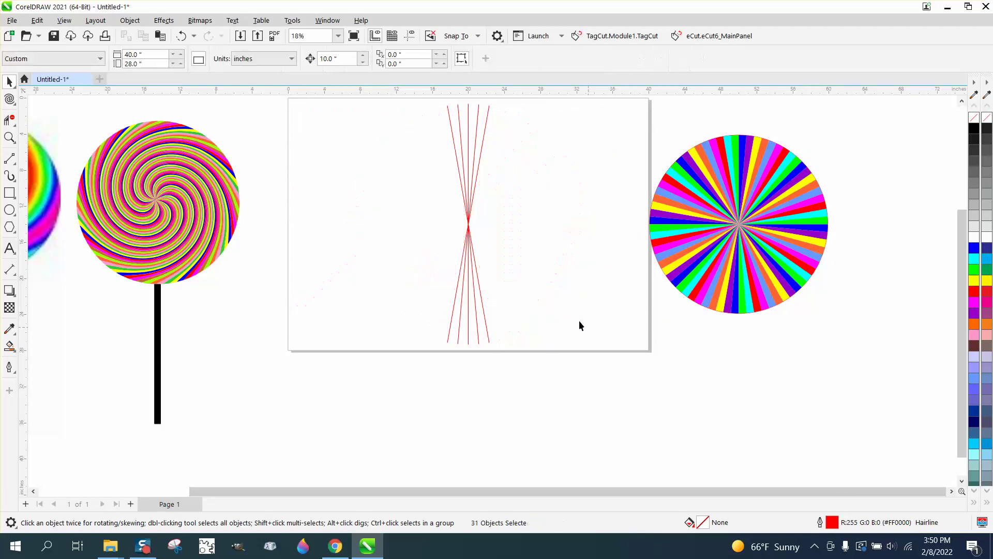
{"action": "left_click_drag", "start_coordinate": [423, 102], "coordinate": [604, 376]}
{"action": "key", "text": "Delete"}
Group all parts of the coloured wheel and centre the group on the page
{"action": "left_click_drag", "start_coordinate": [691, 178], "coordinate": [870, 321]}
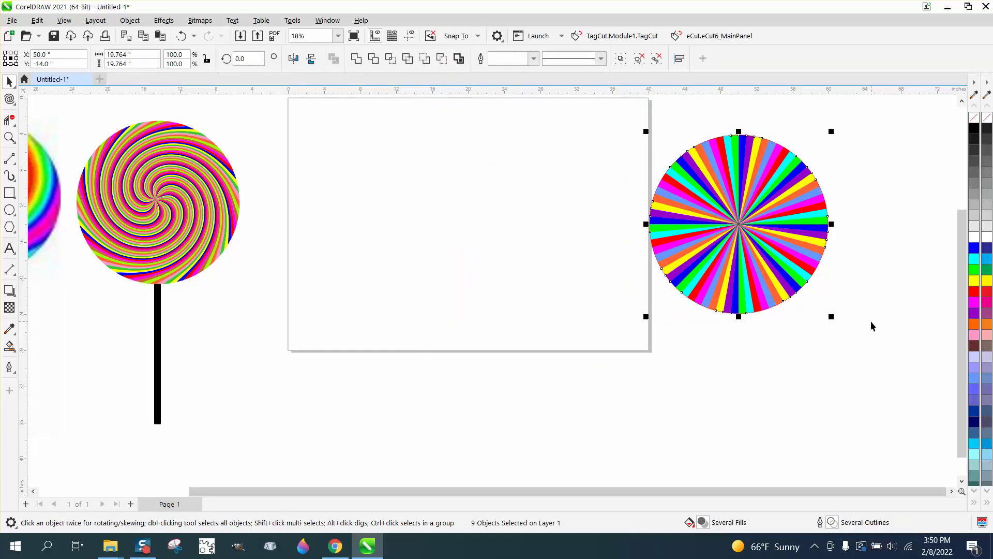
{"action": "key", "text": "ctrl+g"}
{"action": "key", "text": "p"}
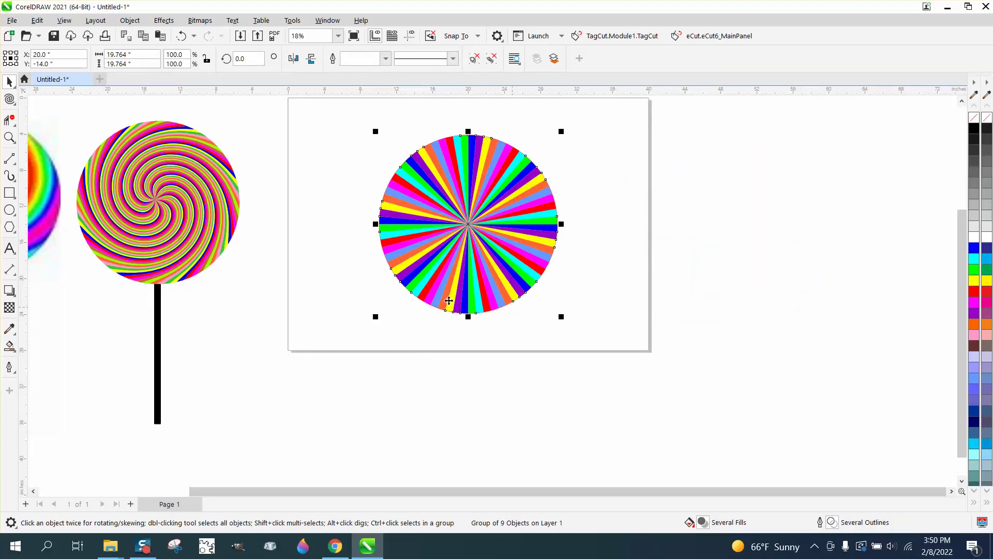
Activate the Twirl tool and set its nib size to 22 inches
{"action": "left_click", "coordinate": [15, 106]}
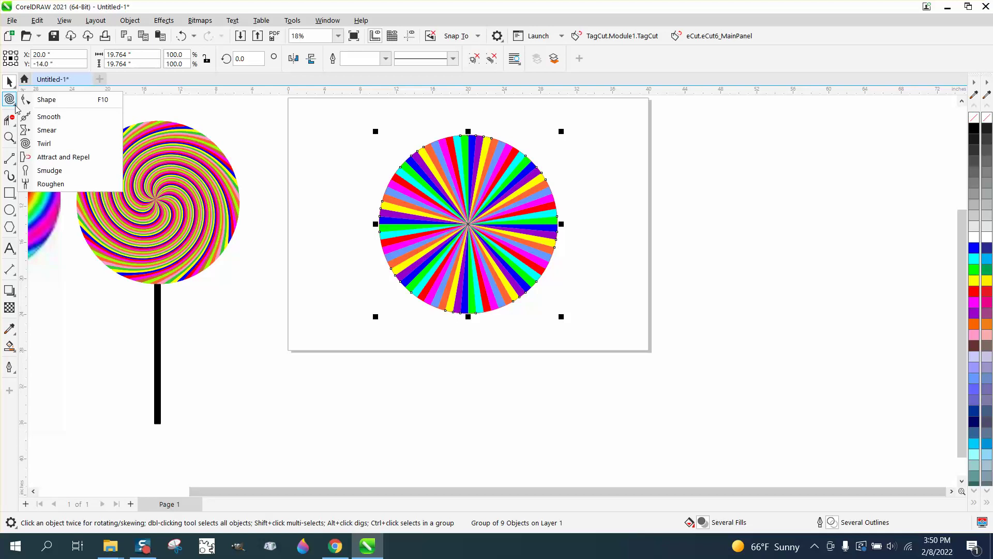
{"action": "left_click", "coordinate": [44, 144]}
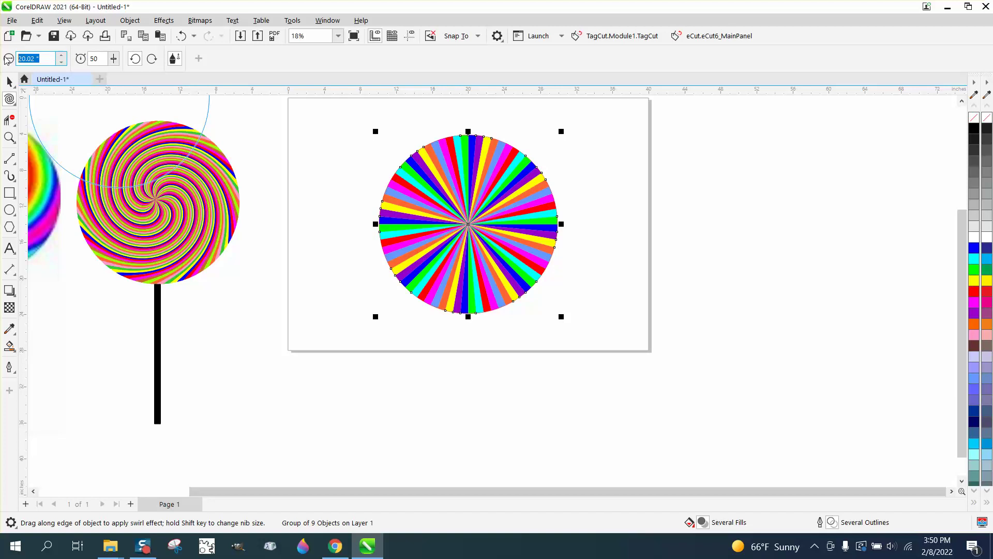
{"action": "type", "text": "22"}
{"action": "key", "text": "Return"}
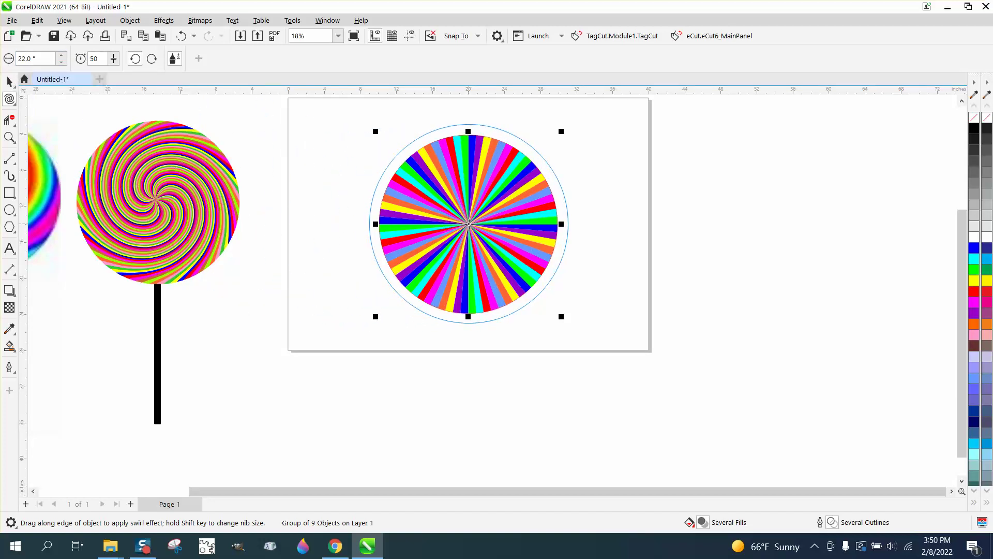
Twirl the coloured wheel from its centre until the wedges curl into tight spiral stripes
{"action": "left_click_drag", "start_coordinate": [469, 224], "coordinate": [433, 235]}
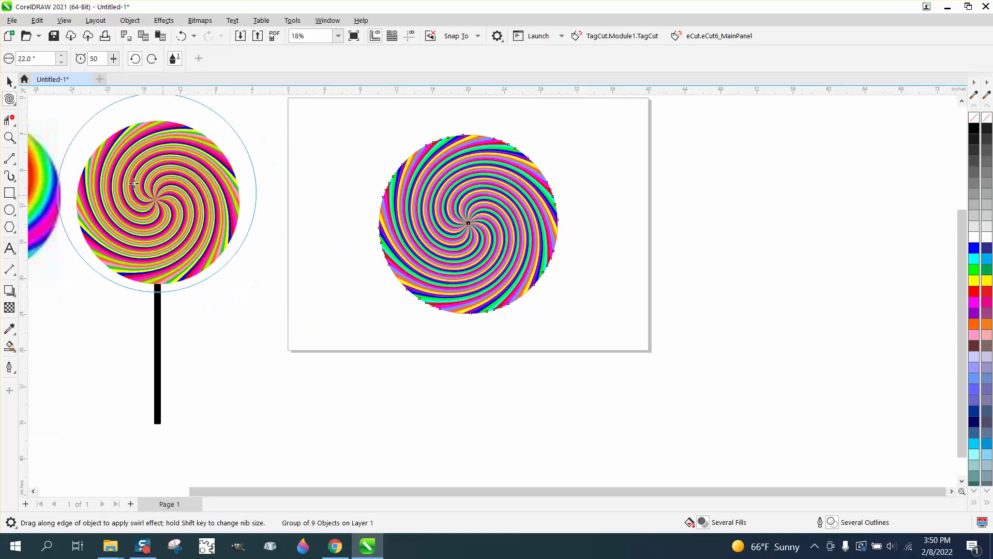
{"action": "left_click", "coordinate": [9, 82]}
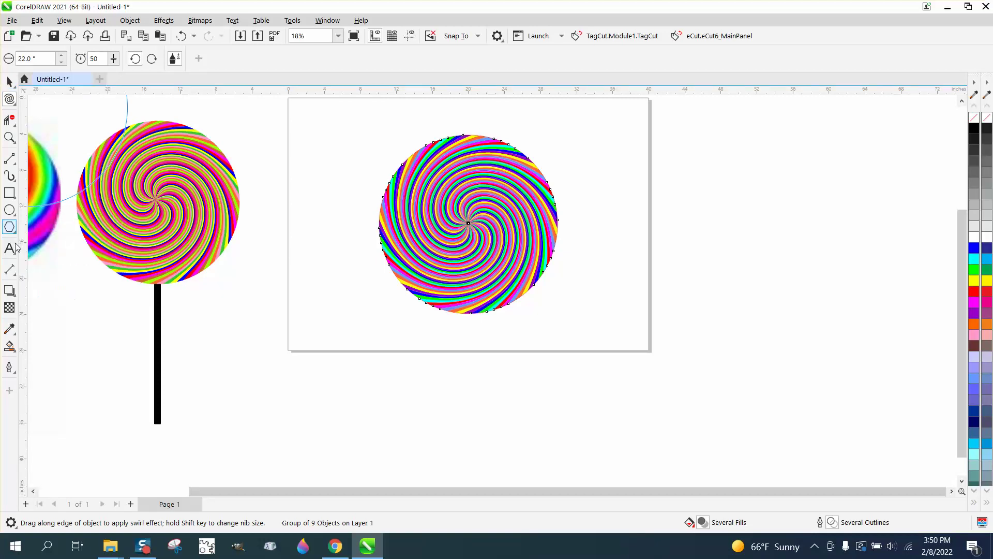
Draw a narrow upright rectangle about 1 by 19.4 inches and move it beneath the wheel's centre, overlapping its lower part
{"action": "mouse_move", "coordinate": [16, 221]}
{"action": "left_click", "coordinate": [9, 193]}
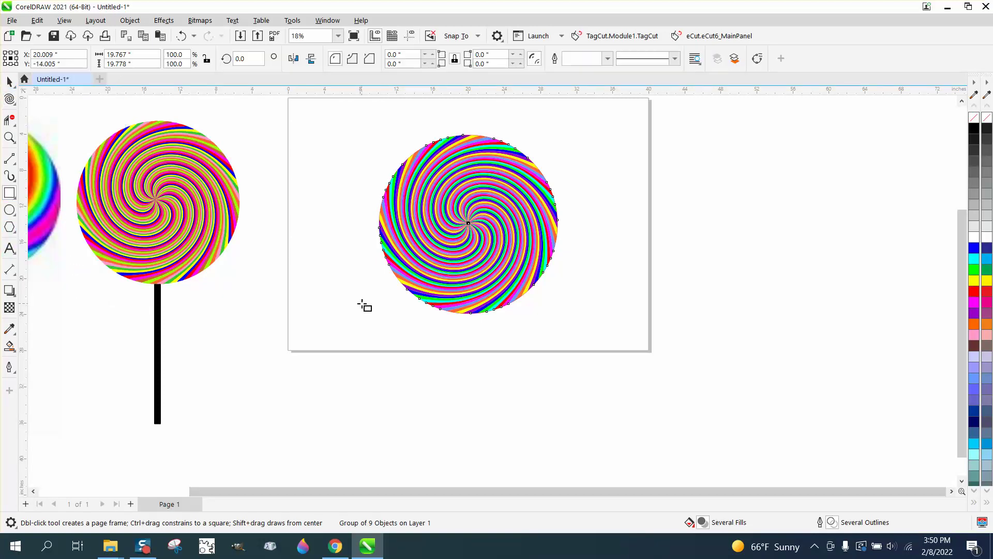
{"action": "left_click_drag", "start_coordinate": [358, 294], "coordinate": [367, 470]}
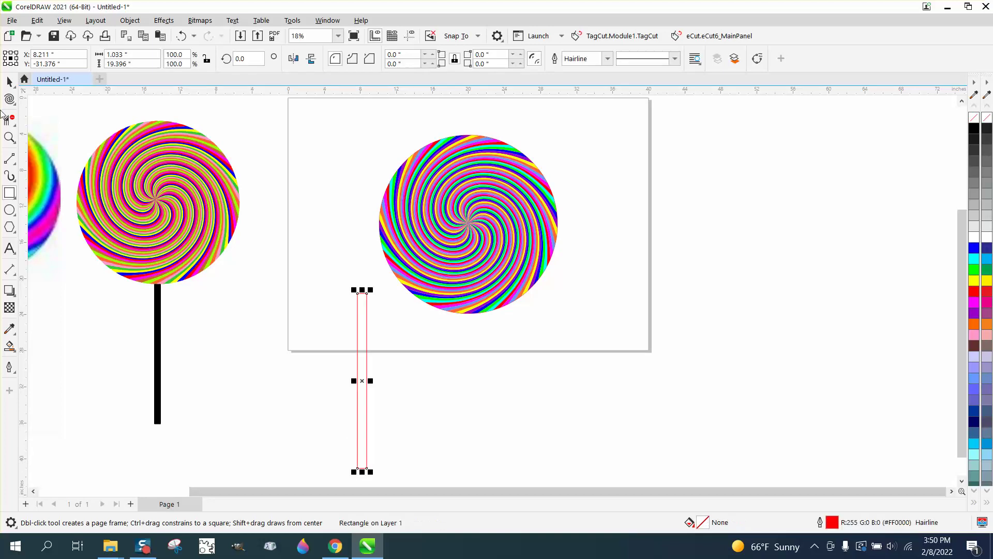
{"action": "left_click", "coordinate": [11, 82]}
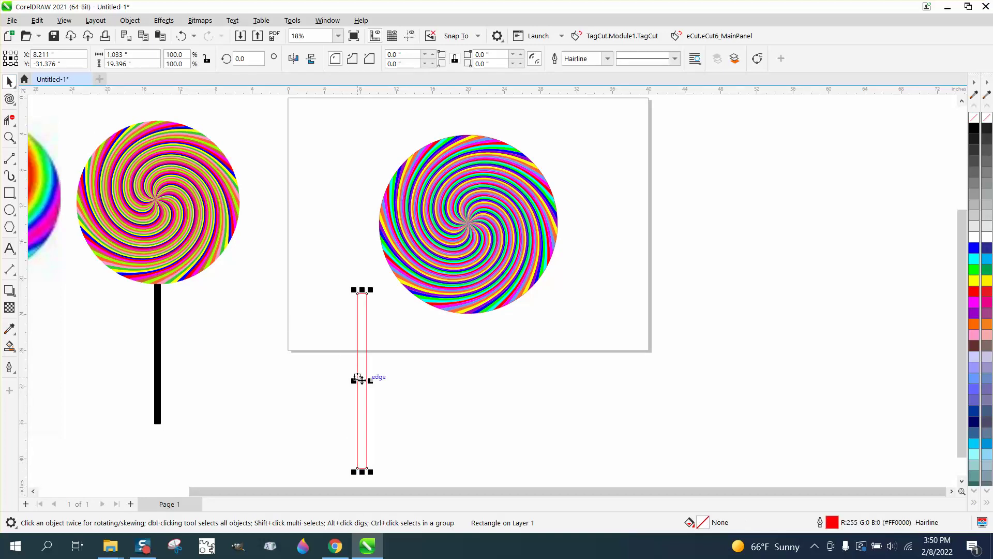
{"action": "left_click_drag", "start_coordinate": [357, 378], "coordinate": [486, 362]}
{"action": "left_click", "coordinate": [130, 20]}
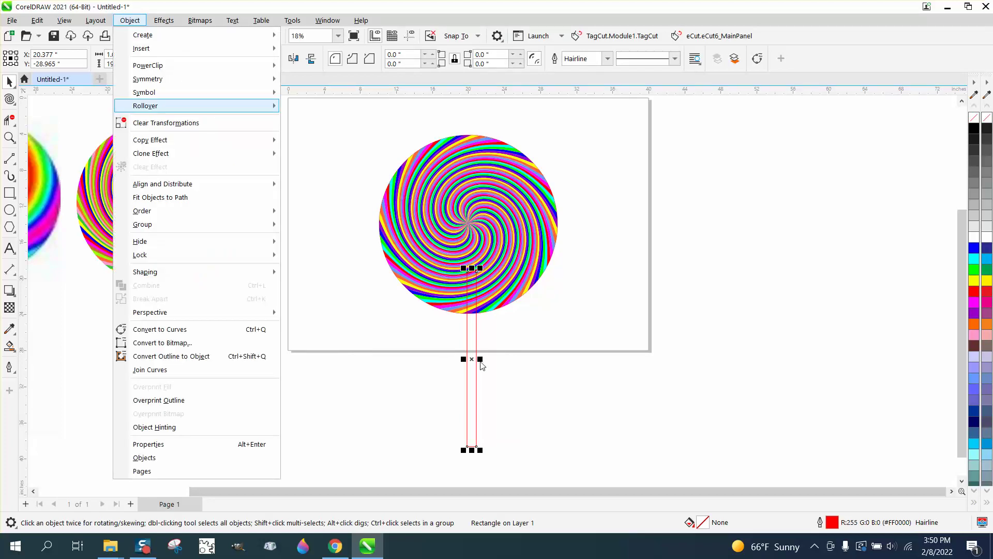
Smart Fill the part of the stick rectangle below the wheel with black and no outline
{"action": "left_click", "coordinate": [9, 346]}
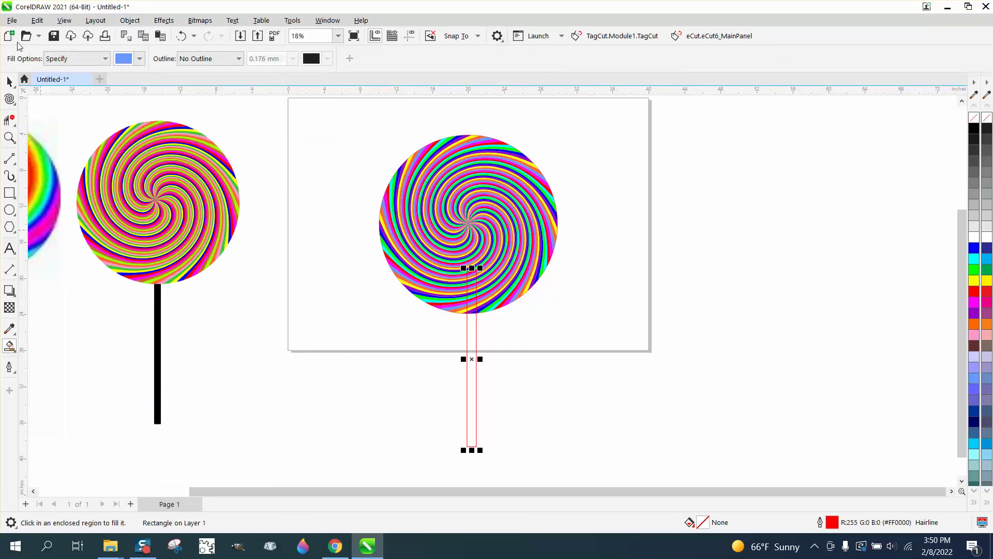
{"action": "left_click", "coordinate": [129, 58]}
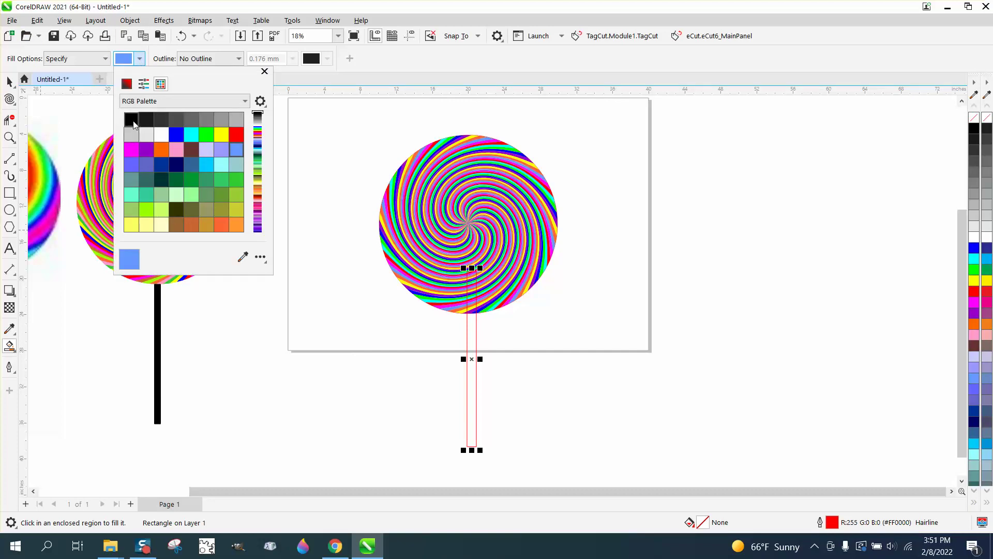
{"action": "left_click", "coordinate": [132, 120]}
{"action": "left_click", "coordinate": [471, 332]}
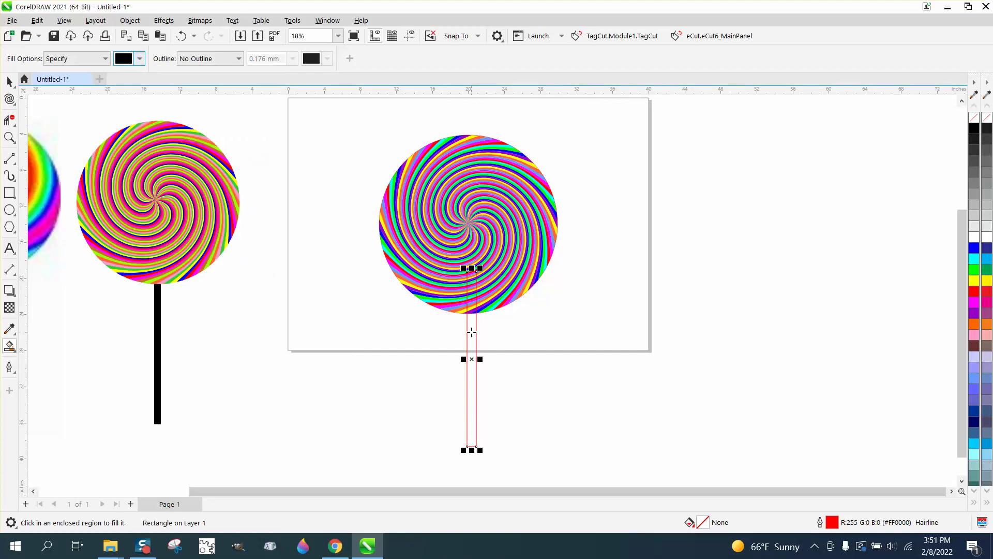
{"action": "key", "text": "space"}
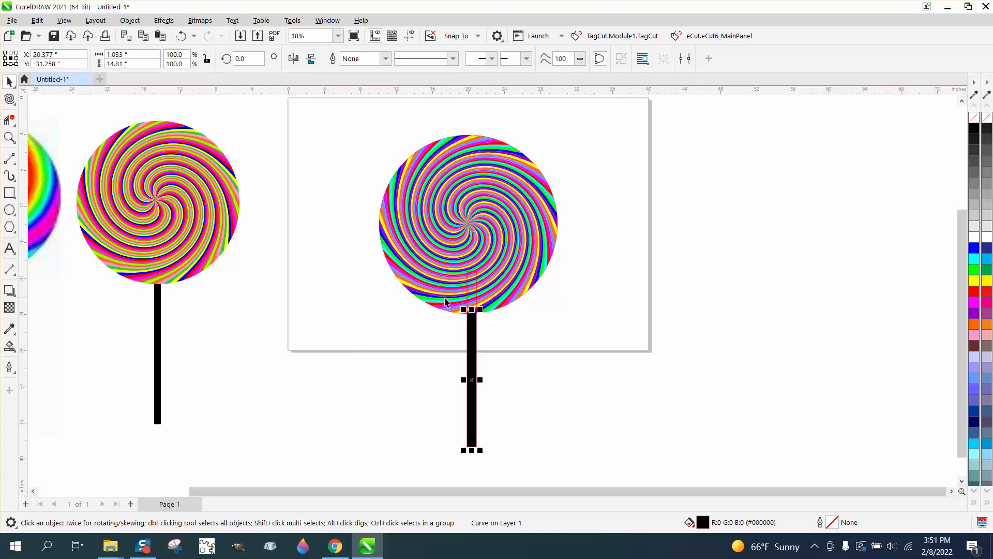
Nudge the black stick 10 inches to the right and delete the red rectangle outline under the wheel
{"action": "key", "text": "shift+Right"}
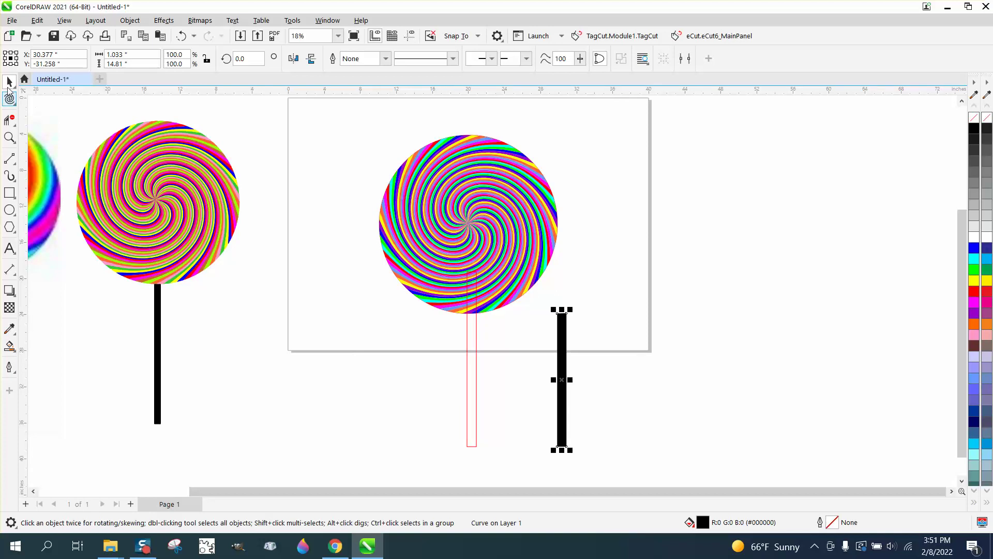
{"action": "left_click", "coordinate": [476, 326]}
{"action": "key", "text": "Delete"}
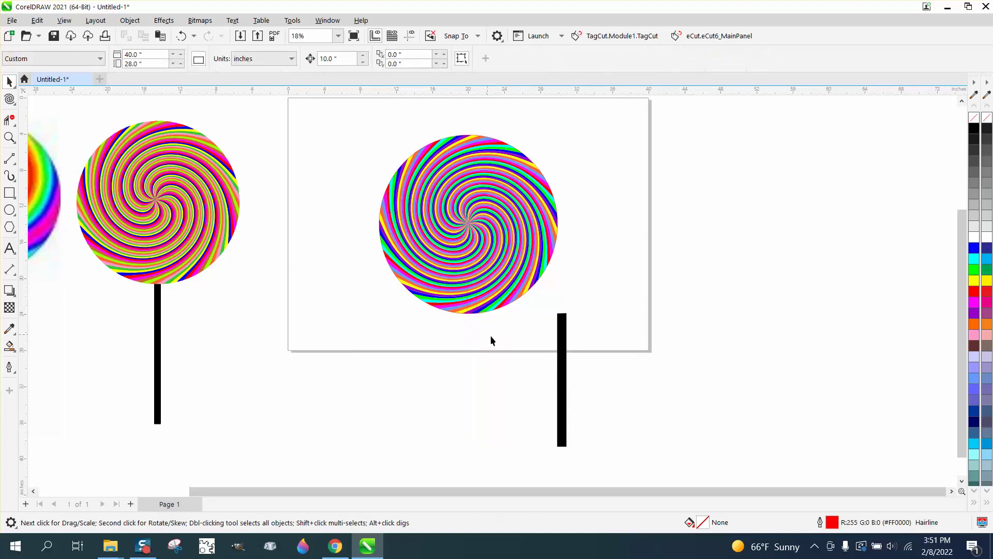
Nudge the black stick 10 inches back to the left so it sits under the swirl
{"action": "left_click", "coordinate": [566, 352]}
{"action": "key", "text": "shift+Left"}
{"action": "left_click", "coordinate": [529, 327]}
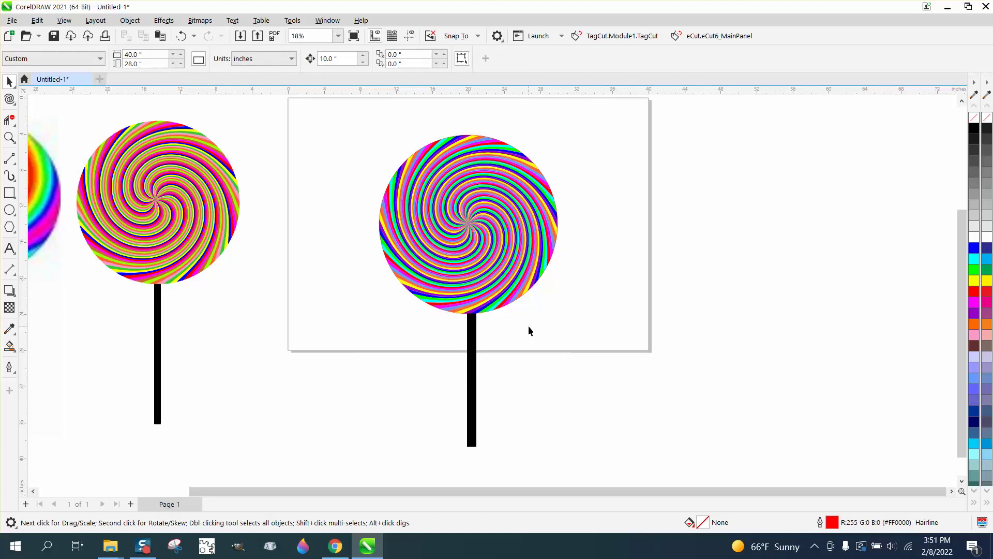
Place the earlier swirl lollipop to the right of the new one and the bitmap lollipop to its left
{"action": "scroll", "coordinate": [349, 256], "scroll_direction": "down", "scroll_amount": 1}
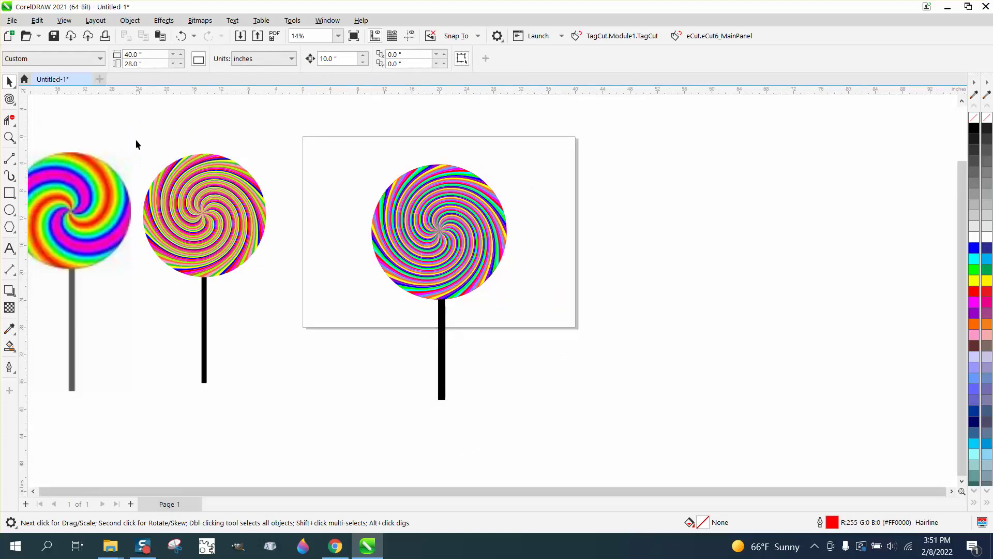
{"action": "left_click_drag", "start_coordinate": [310, 287], "coordinate": [310, 288]}
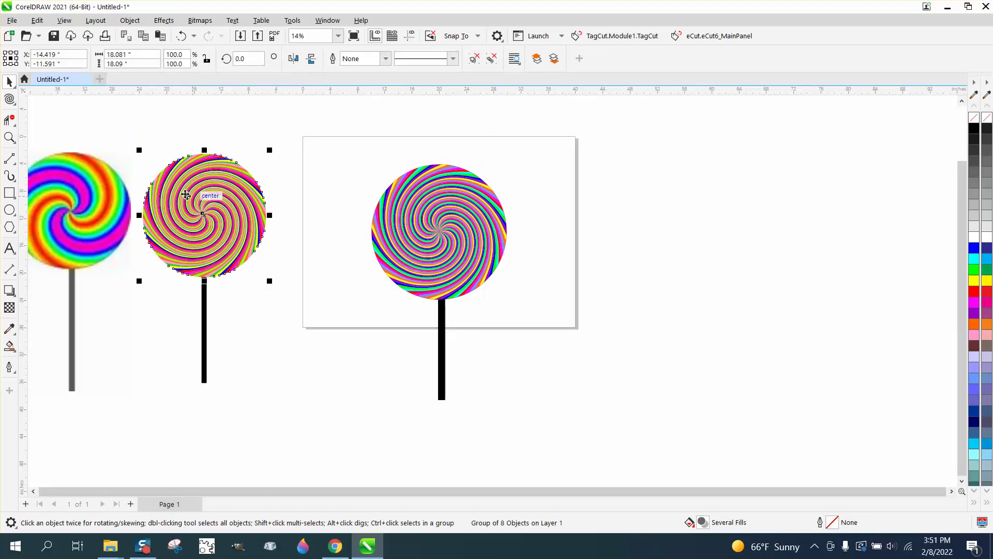
{"action": "left_click_drag", "start_coordinate": [131, 139], "coordinate": [132, 190]}
{"action": "left_click_drag", "start_coordinate": [305, 414], "coordinate": [305, 414]}
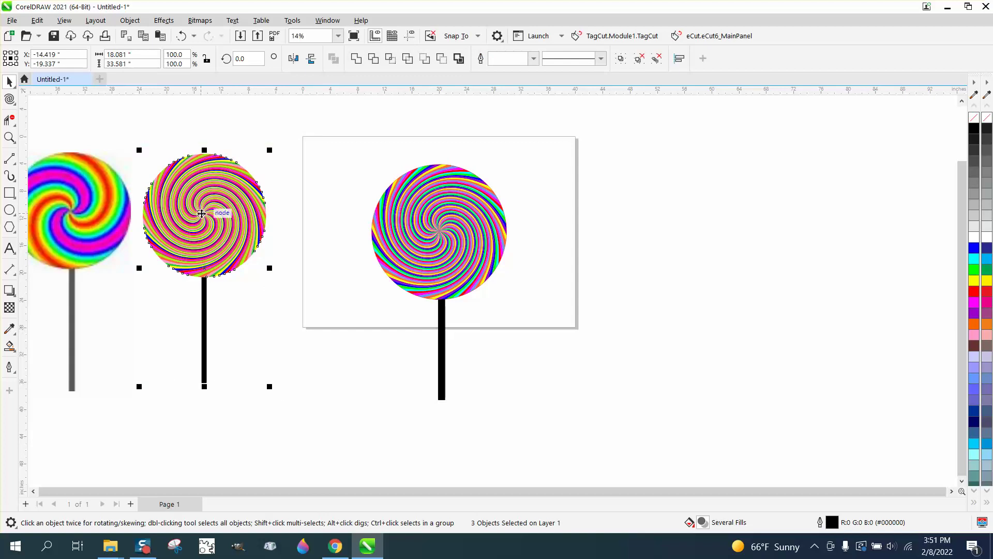
{"action": "left_click_drag", "start_coordinate": [205, 213], "coordinate": [560, 227]}
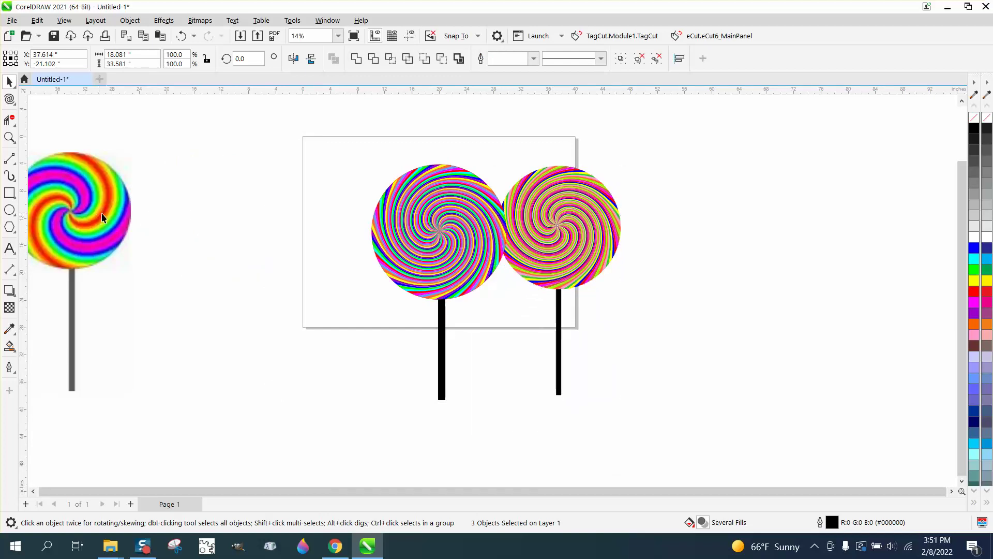
{"action": "left_click_drag", "start_coordinate": [113, 216], "coordinate": [340, 229]}
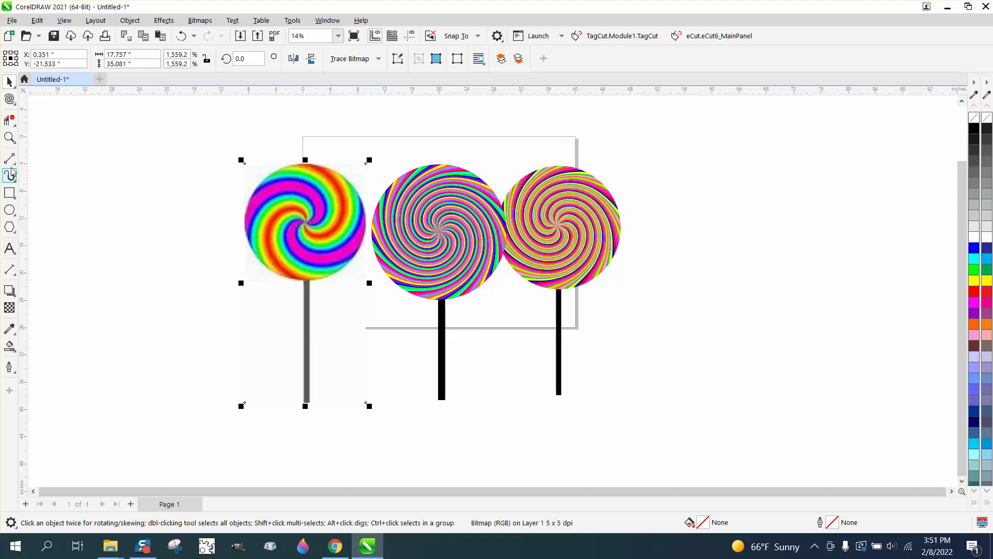
Zoom in on the new and earlier swirl lollipops to compare their spiral patterns
{"action": "left_click", "coordinate": [10, 137]}
{"action": "left_click_drag", "start_coordinate": [380, 161], "coordinate": [767, 365]}
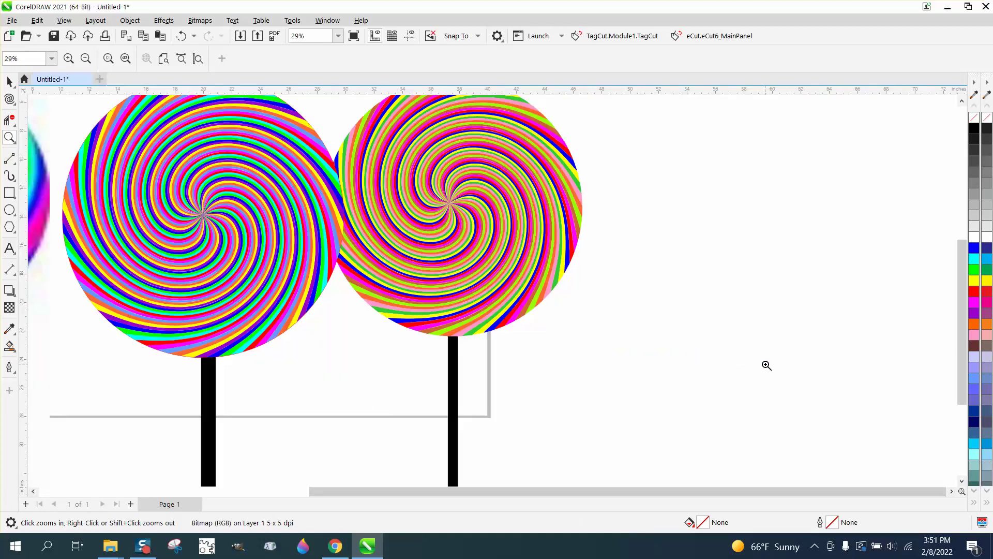